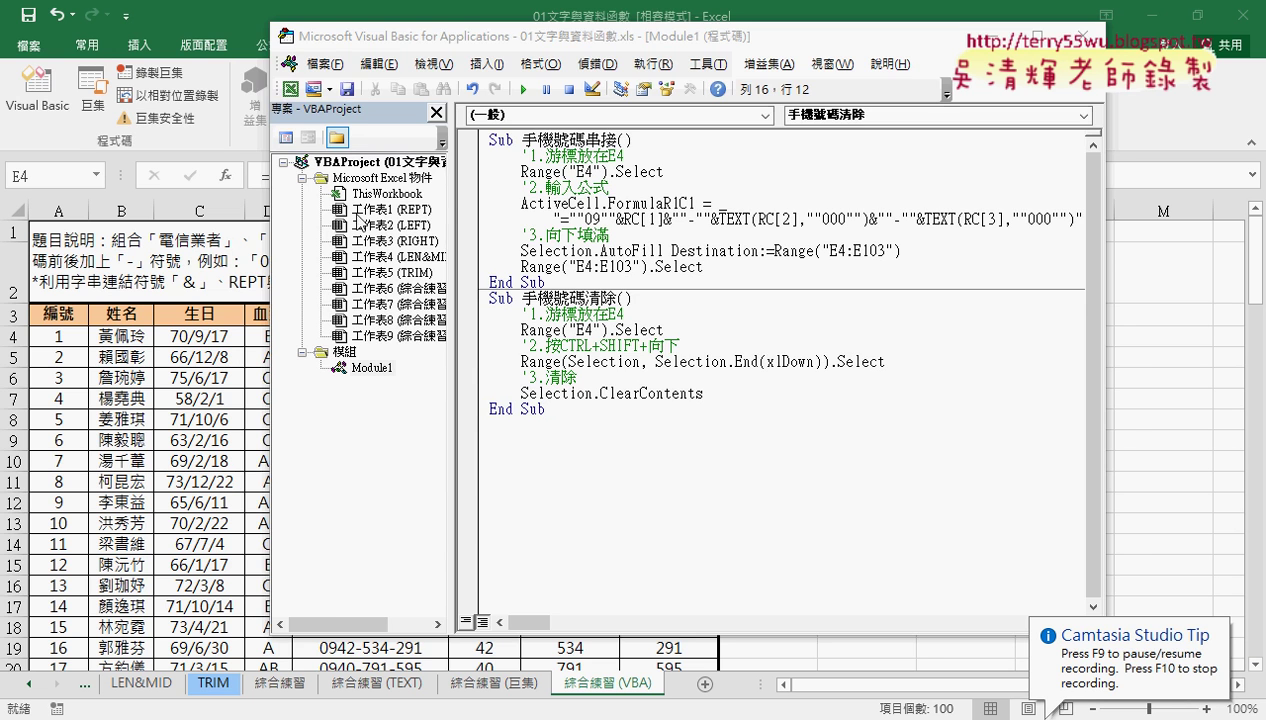
Open the VBA editor and place Module1's code window beside the worksheet's phone table
left_click(1078, 35)
left_click(50, 105)
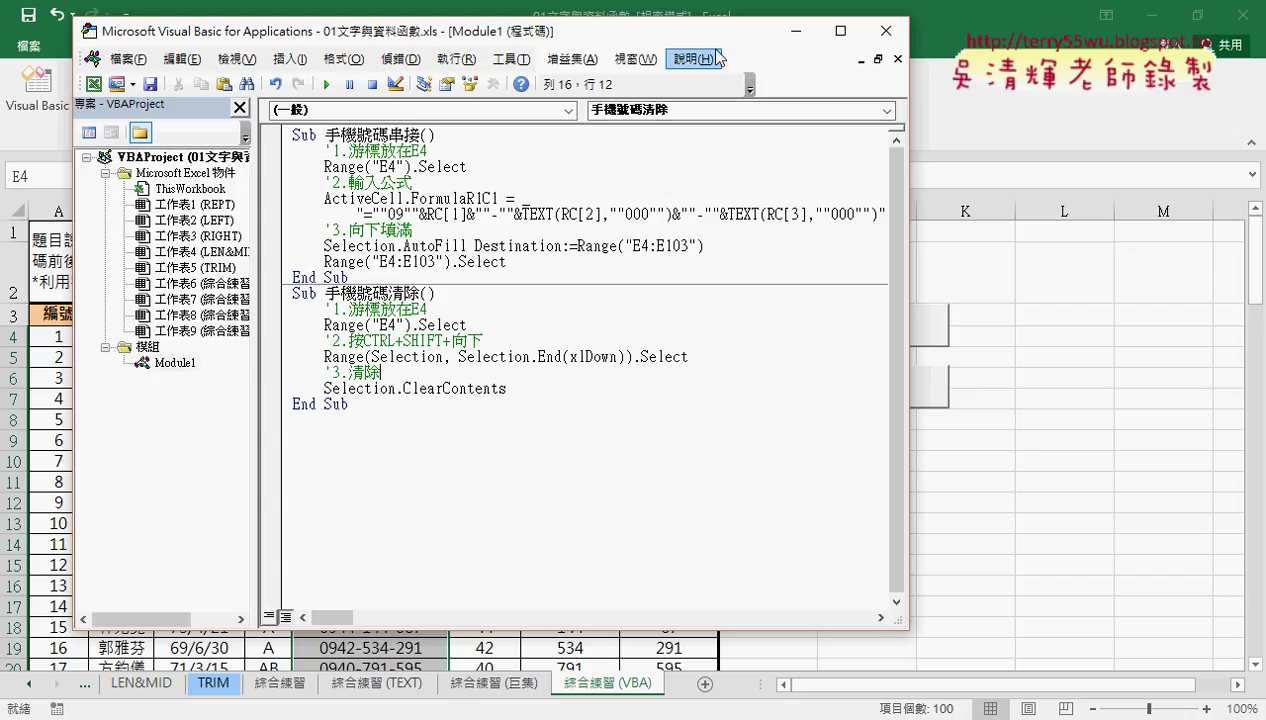
left_click_drag(712, 31, 657, 25)
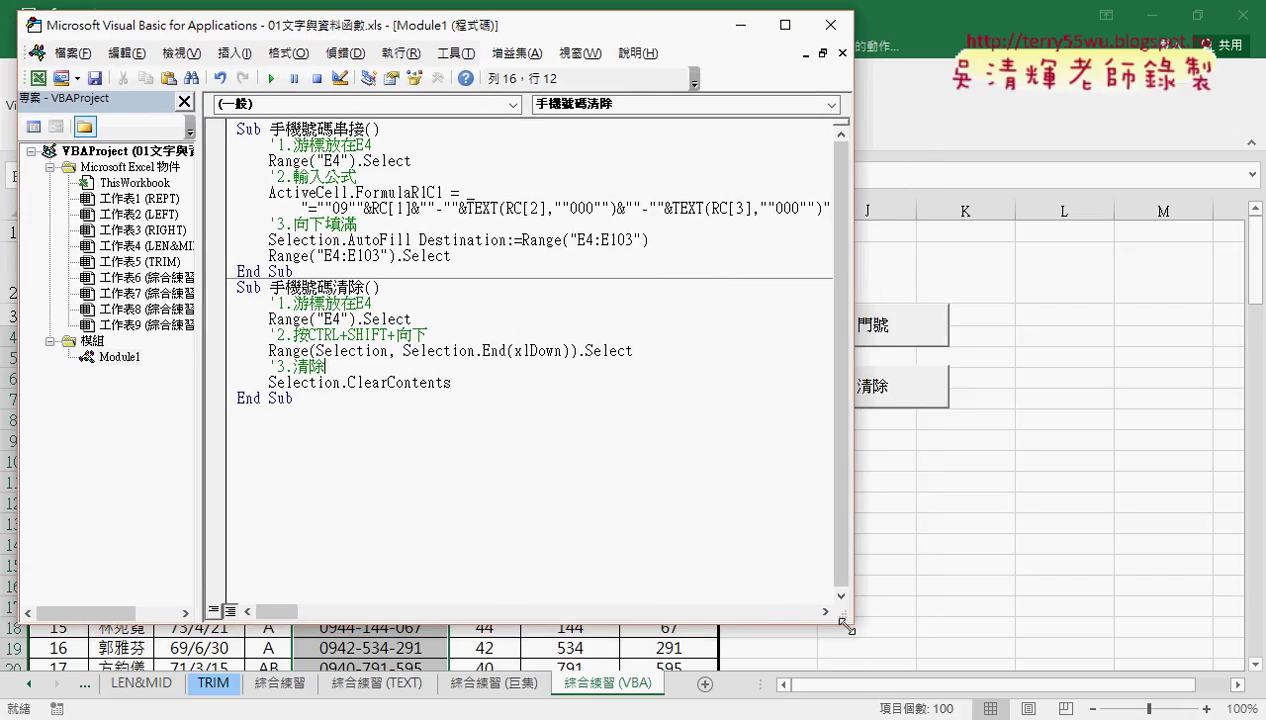
mouse_move(851, 621)
left_mouse_down()
mouse_move(1186, 713)
mouse_move(929, 619)
left_mouse_up()
left_click_drag(538, 35, 680, 52)
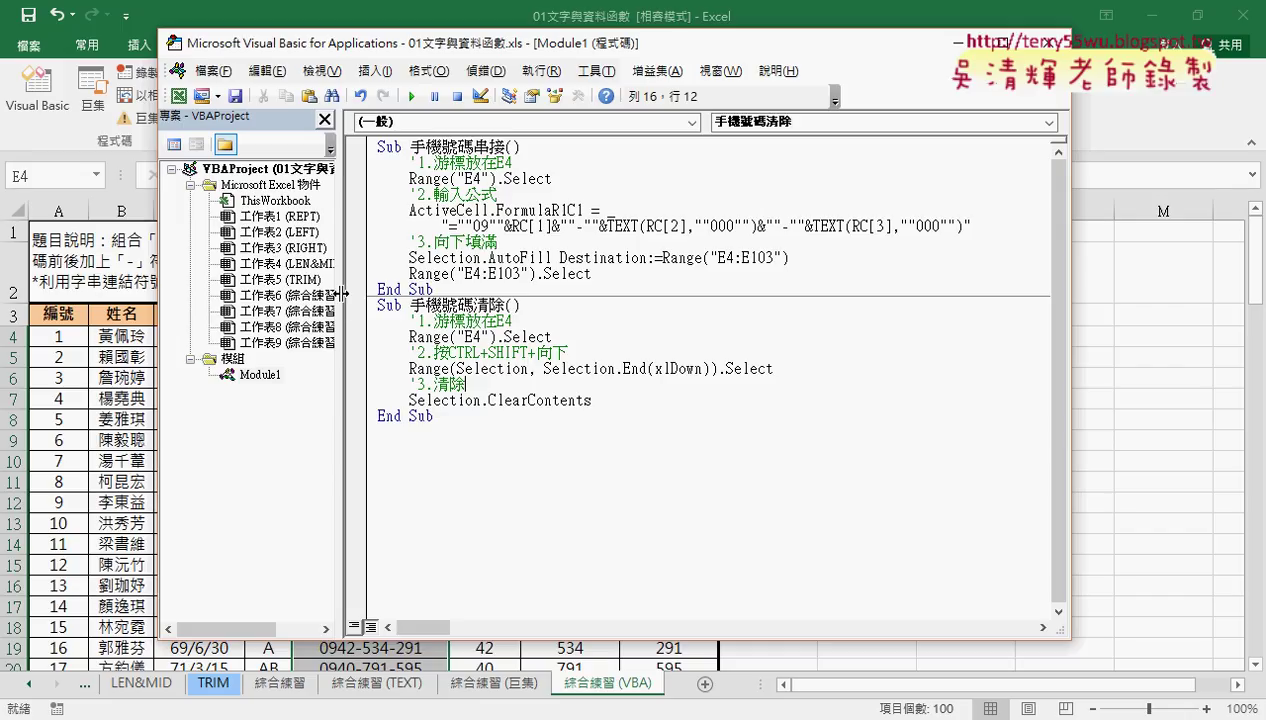
left_click_drag(342, 293, 310, 293)
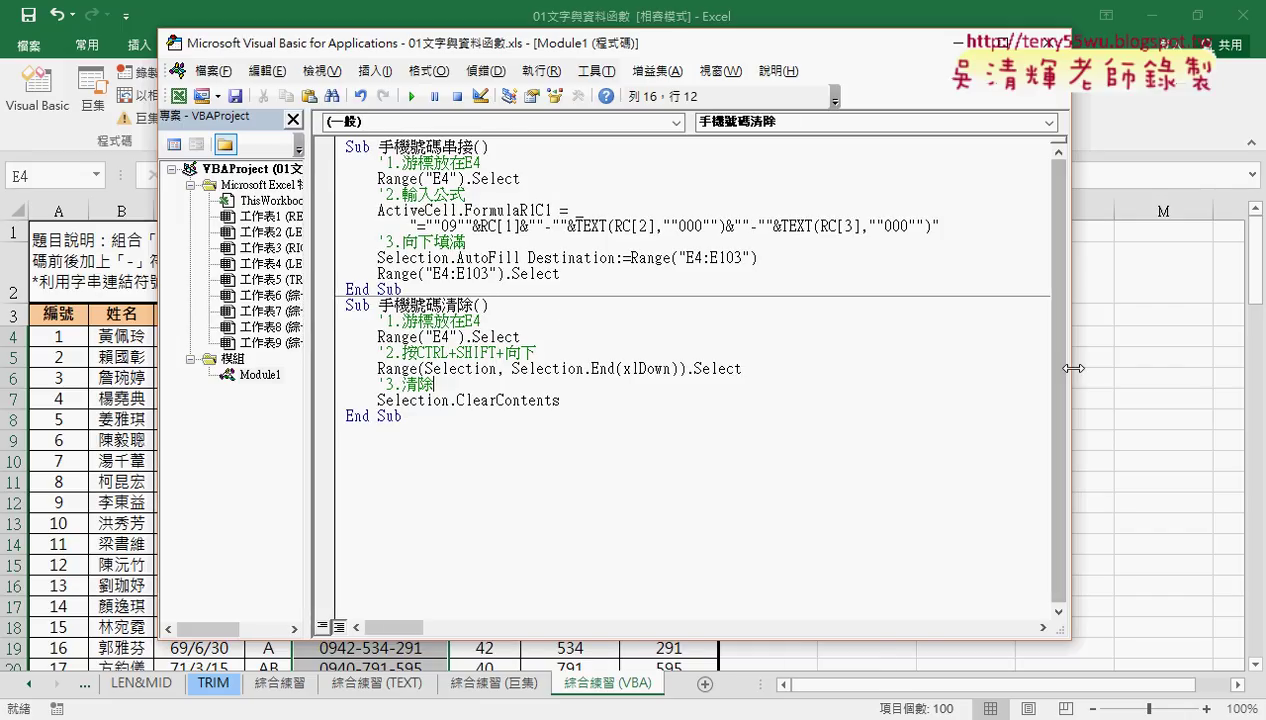
left_click_drag(1073, 368, 936, 366)
mouse_move(688, 50)
left_mouse_down()
mouse_move(497, 57)
mouse_move(518, 57)
left_mouse_up()
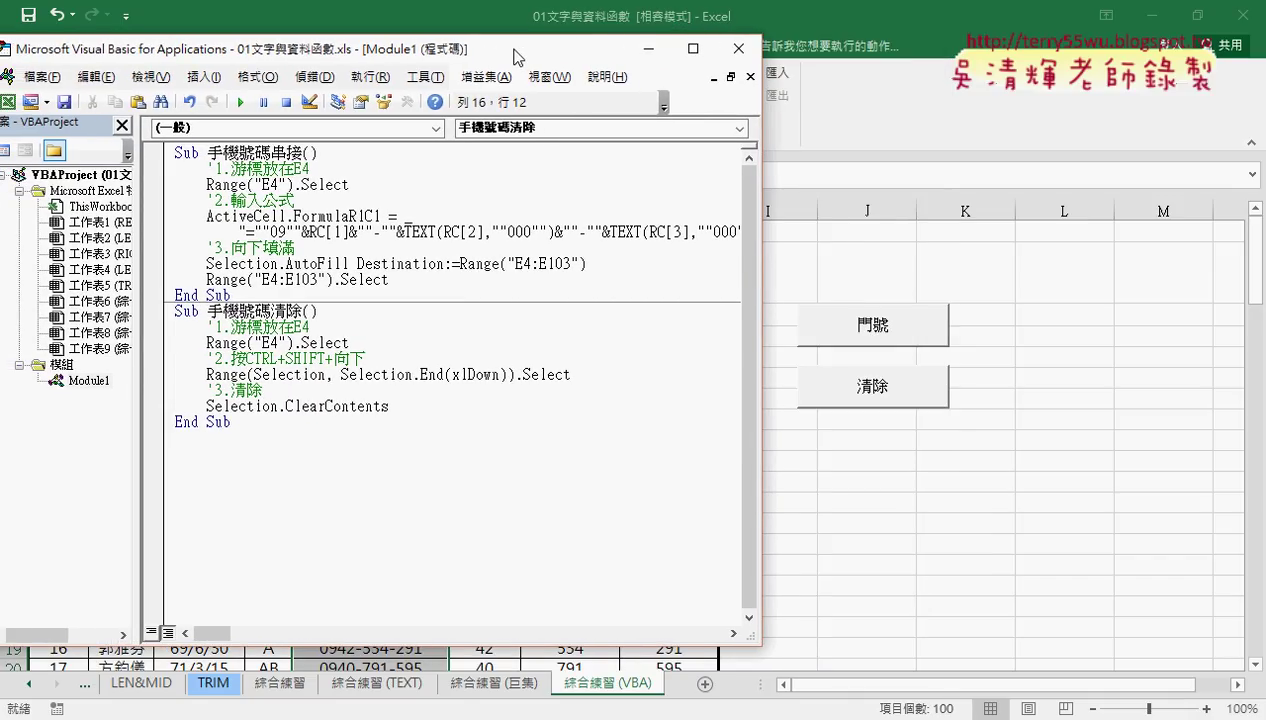
left_click_drag(516, 57, 1003, 41)
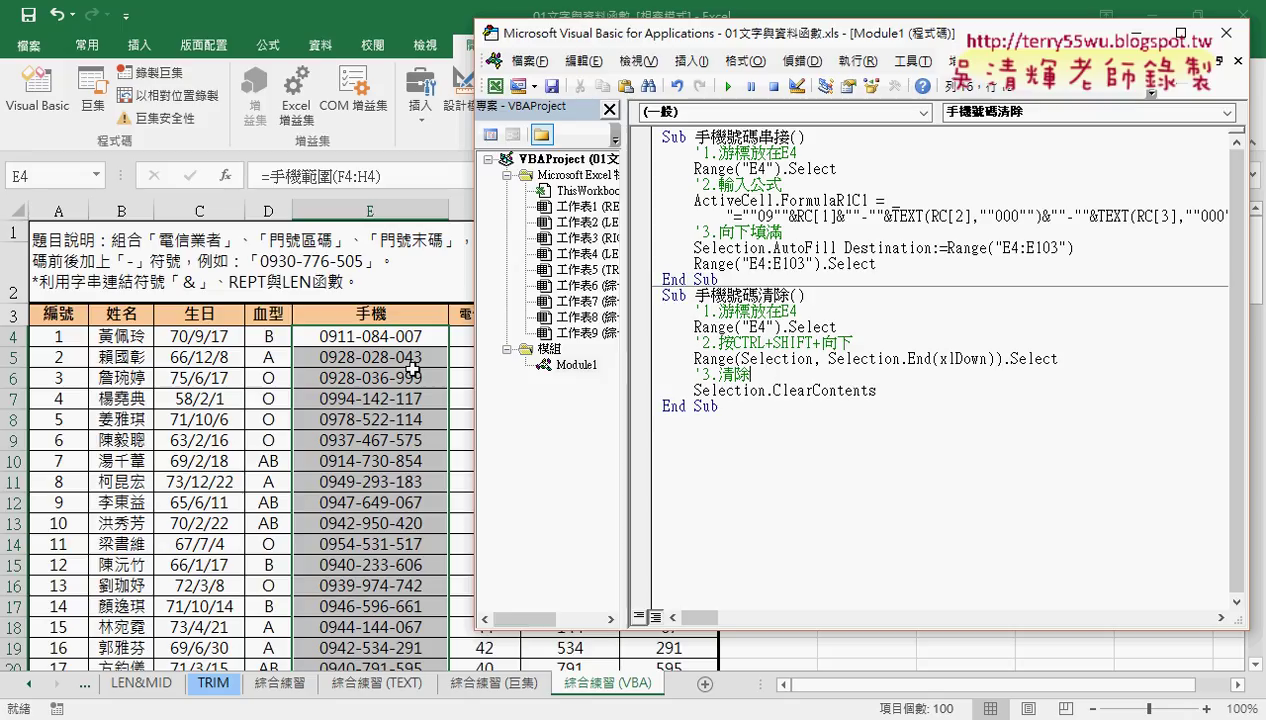
Clear the phone column on the 綜合練習 (巨集) sheet, then return to the 綜合練習 (VBA) sheet
left_click(385, 444)
left_click(385, 444)
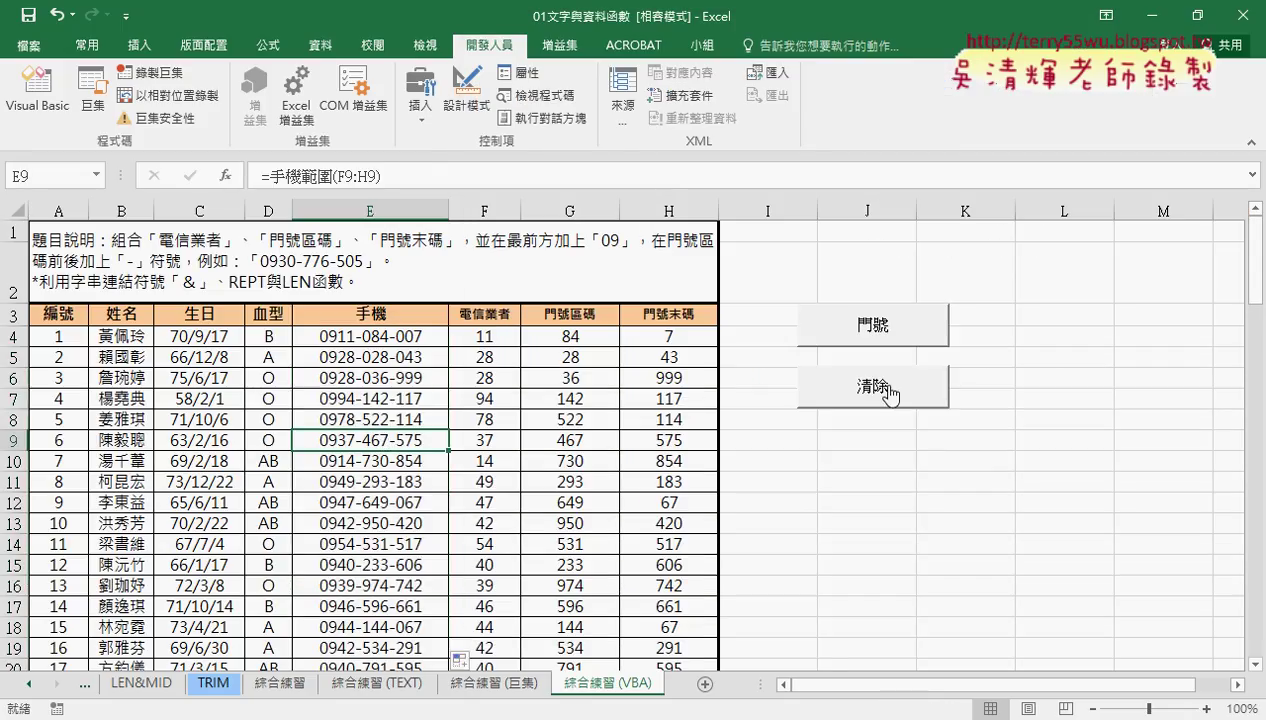
left_click(493, 683)
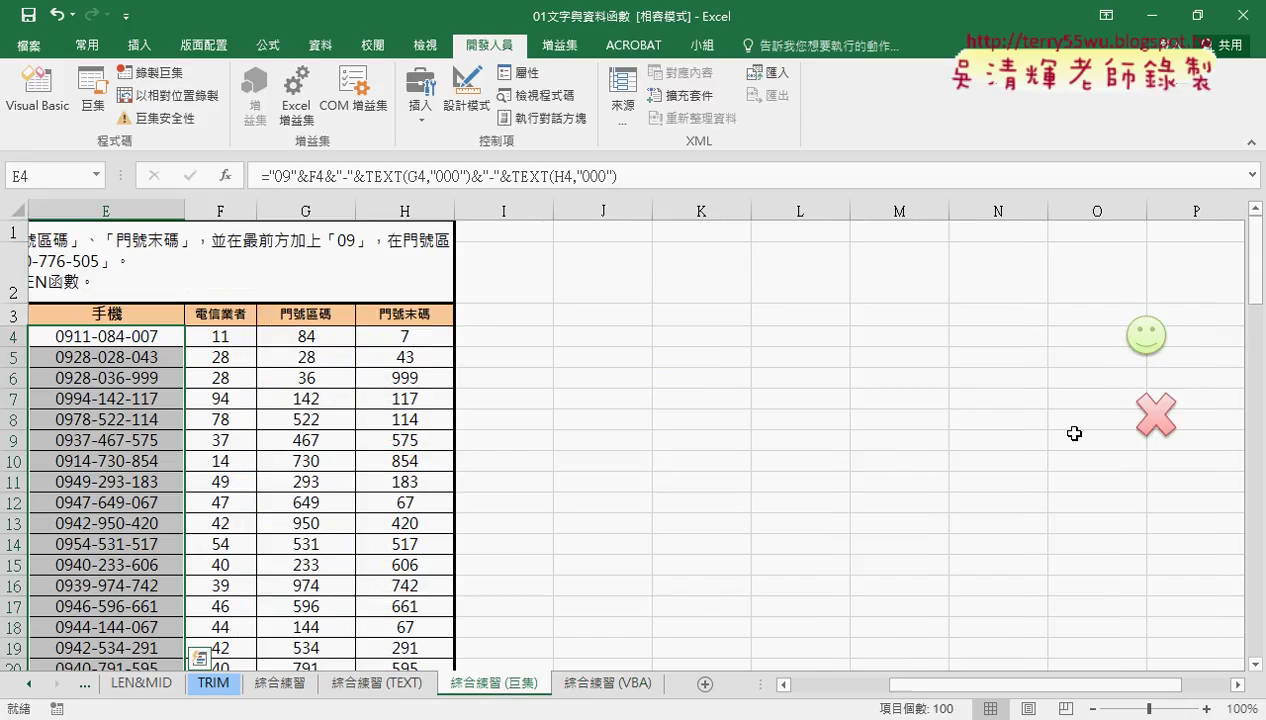
left_click(1153, 425)
left_click(606, 683)
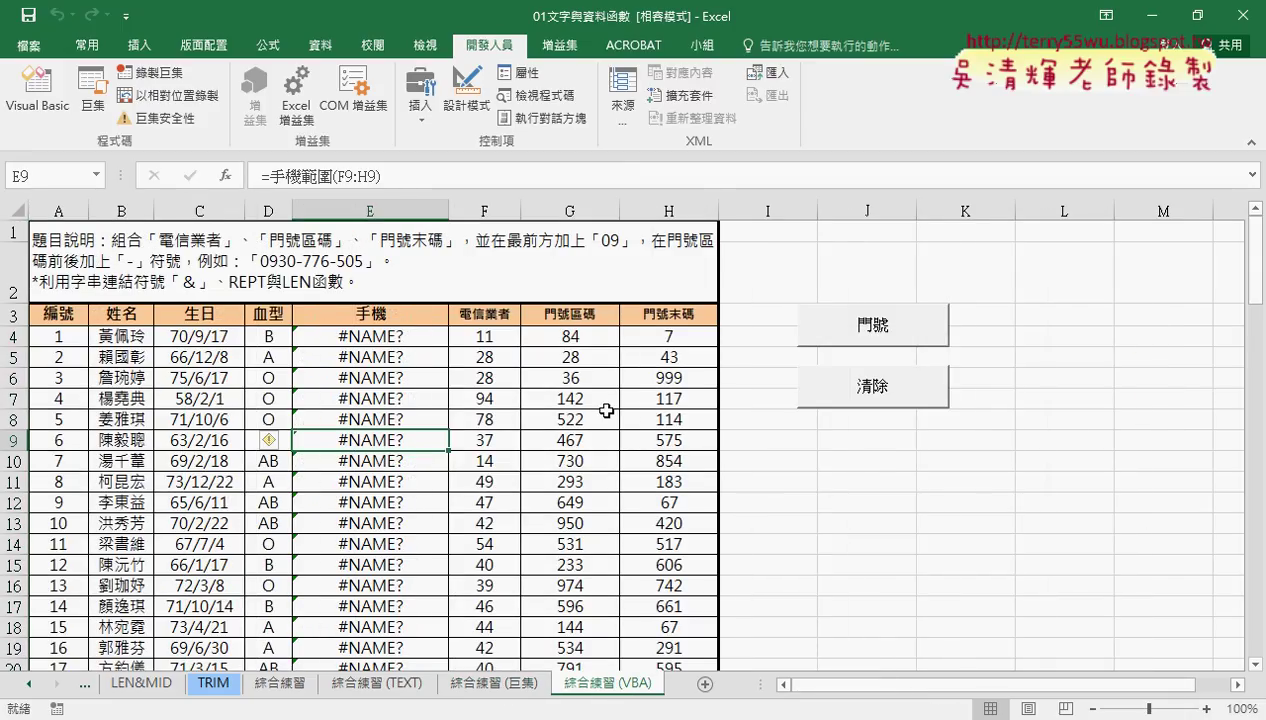
Delete the #NAME? values in column E from E4 to the last row
left_click(413, 339)
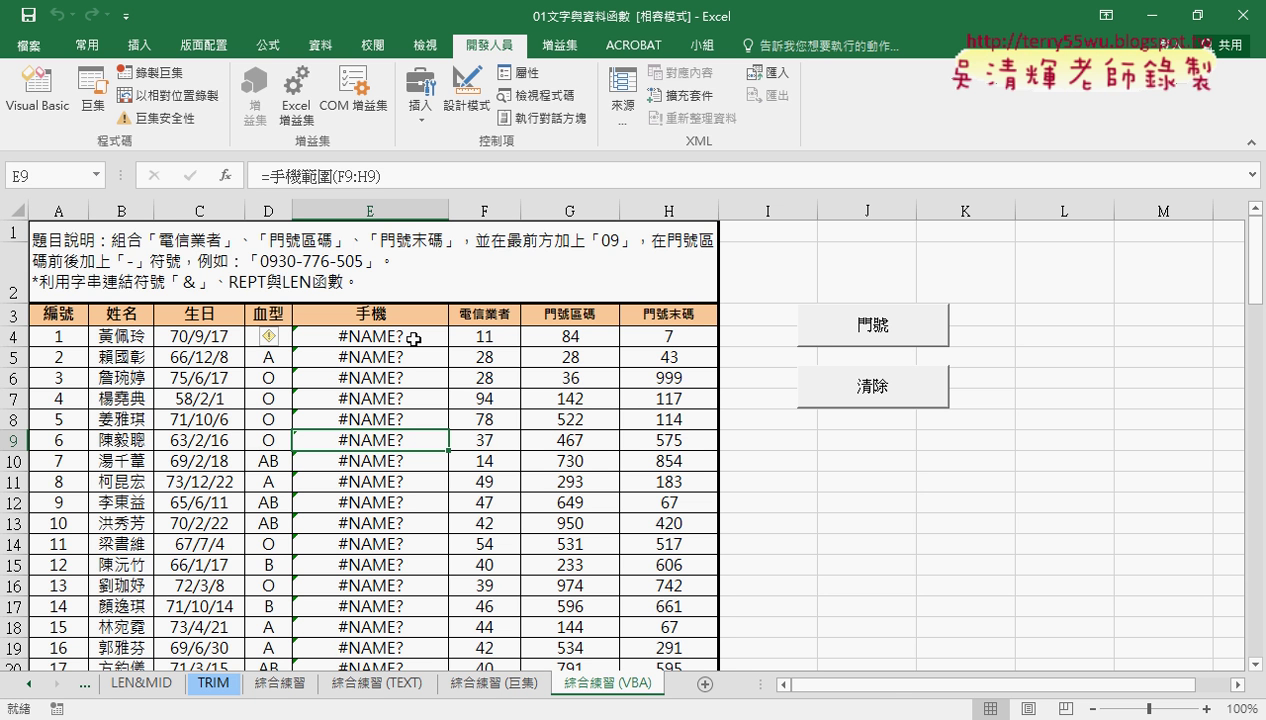
key("ctrl+shift+Down")
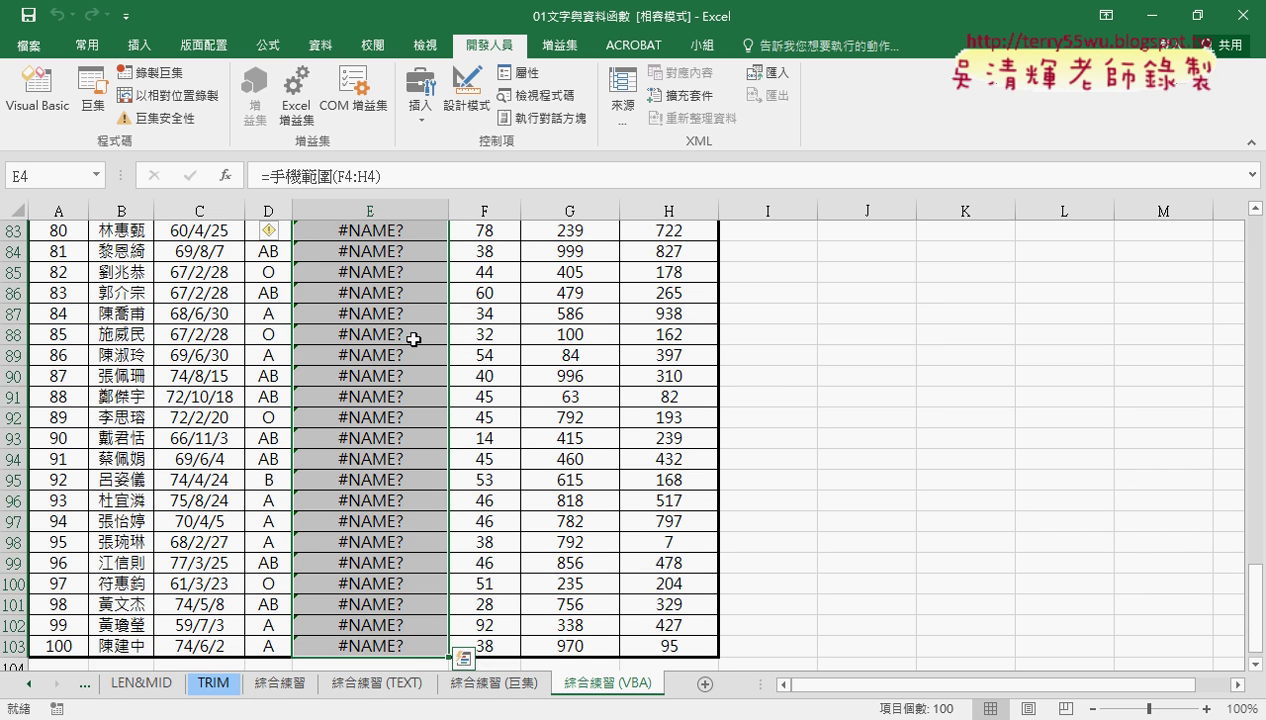
key("Delete")
key("ctrl+BackSpace")
left_click(876, 500)
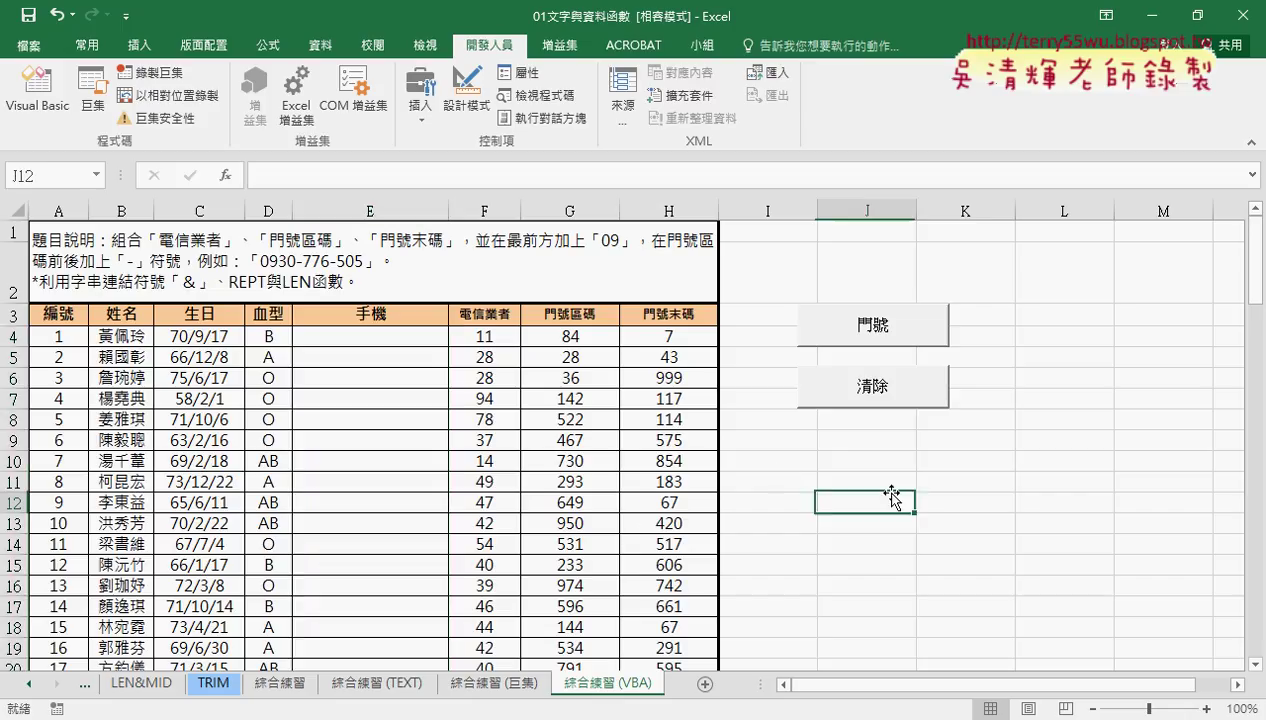
left_click(421, 339)
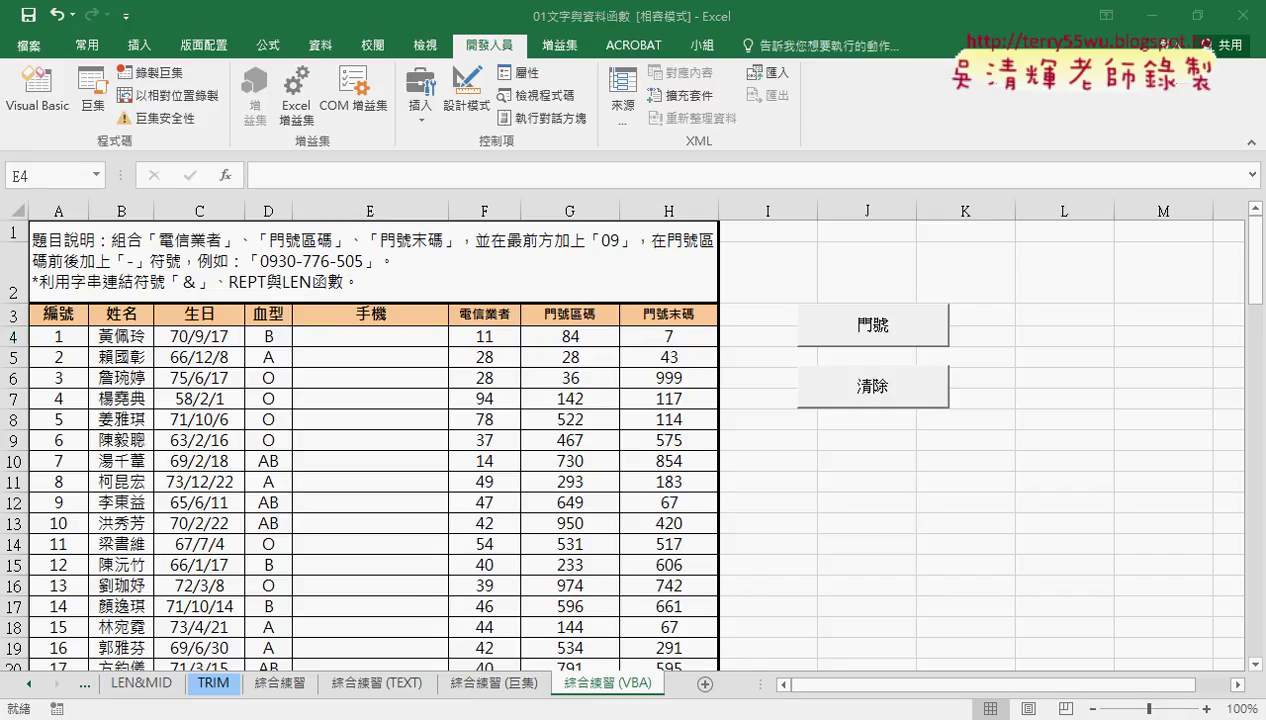
left_click(662, 655)
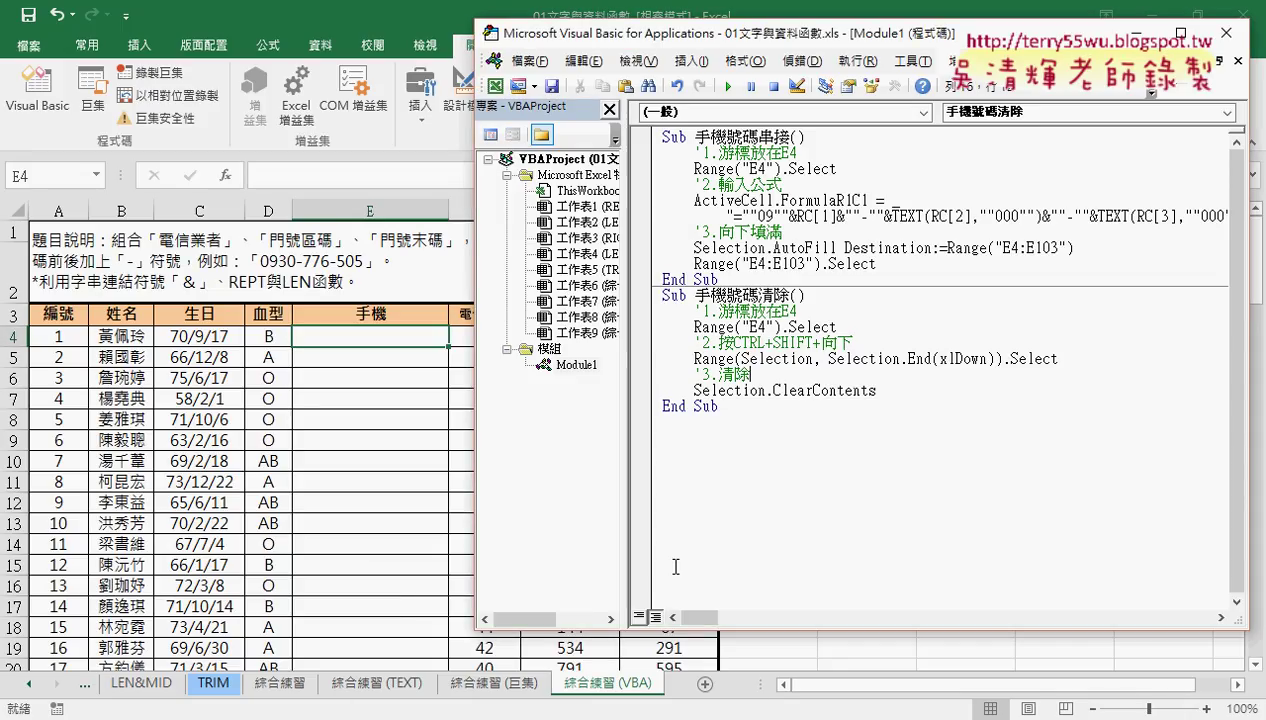
Insert a Public Sub procedure named 門號 below the two existing macros via Insert > Procedure
left_click(694, 418)
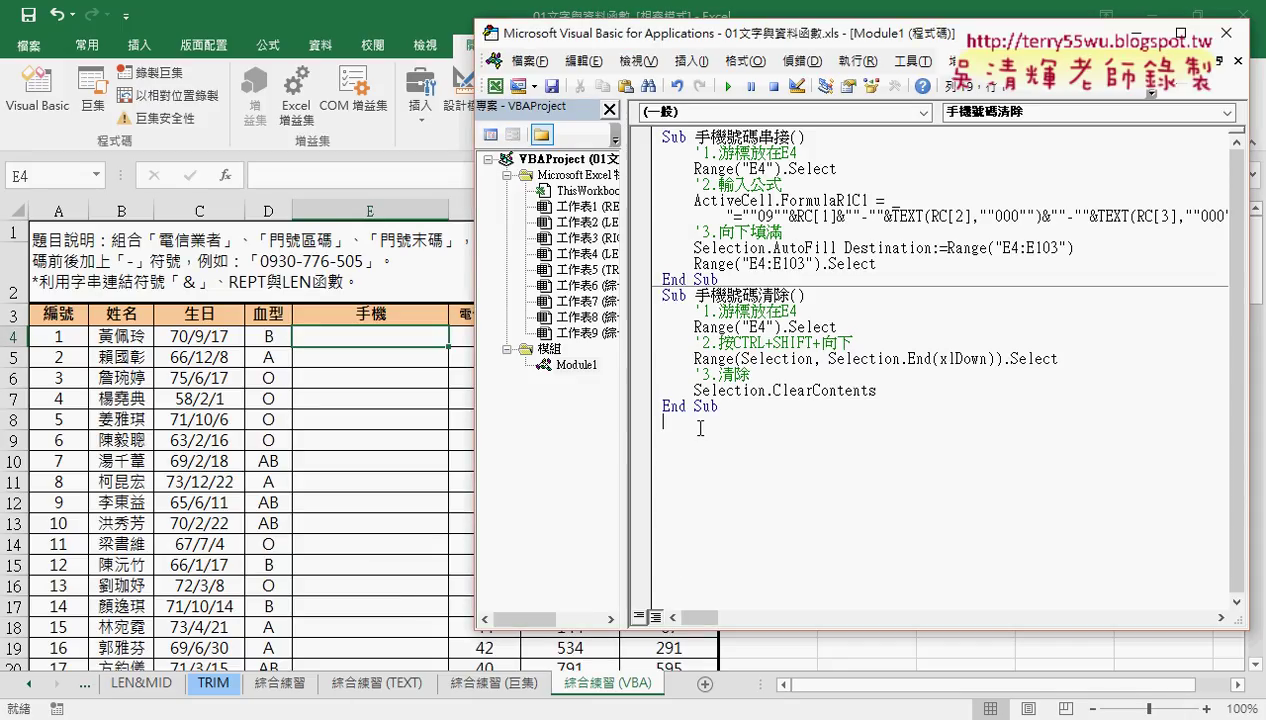
left_click(692, 61)
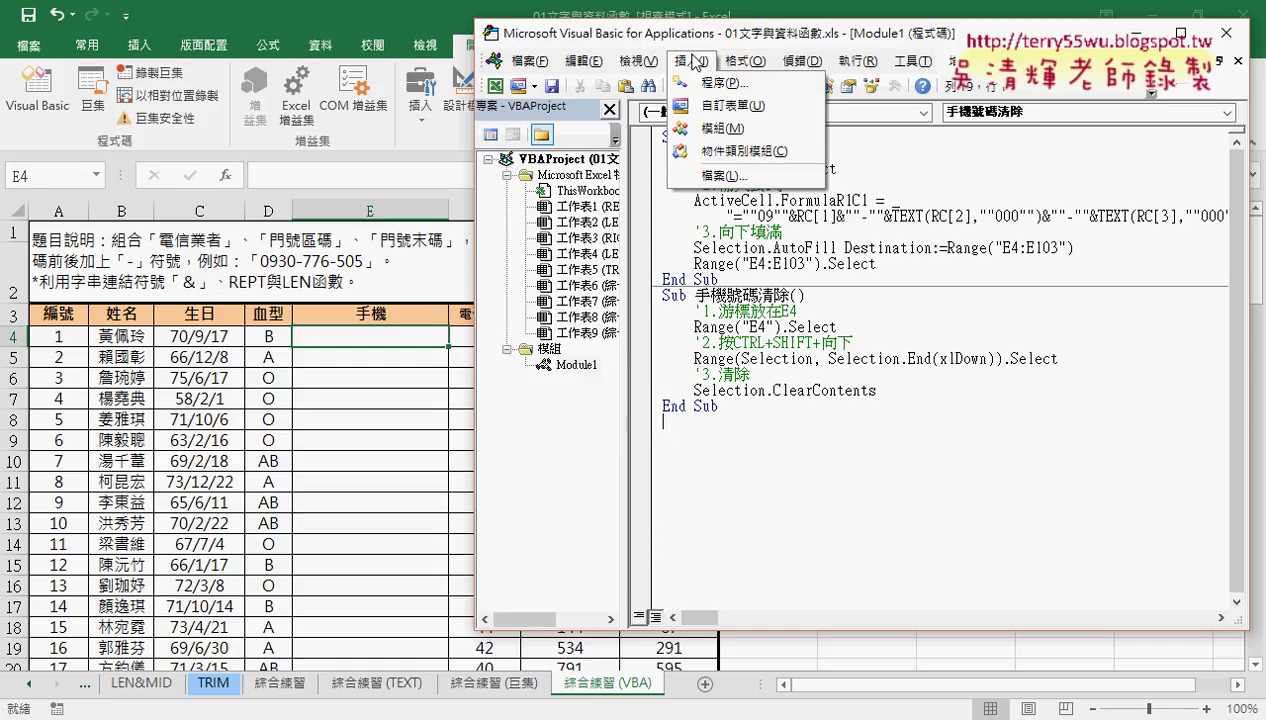
left_click(697, 62)
key("Return")
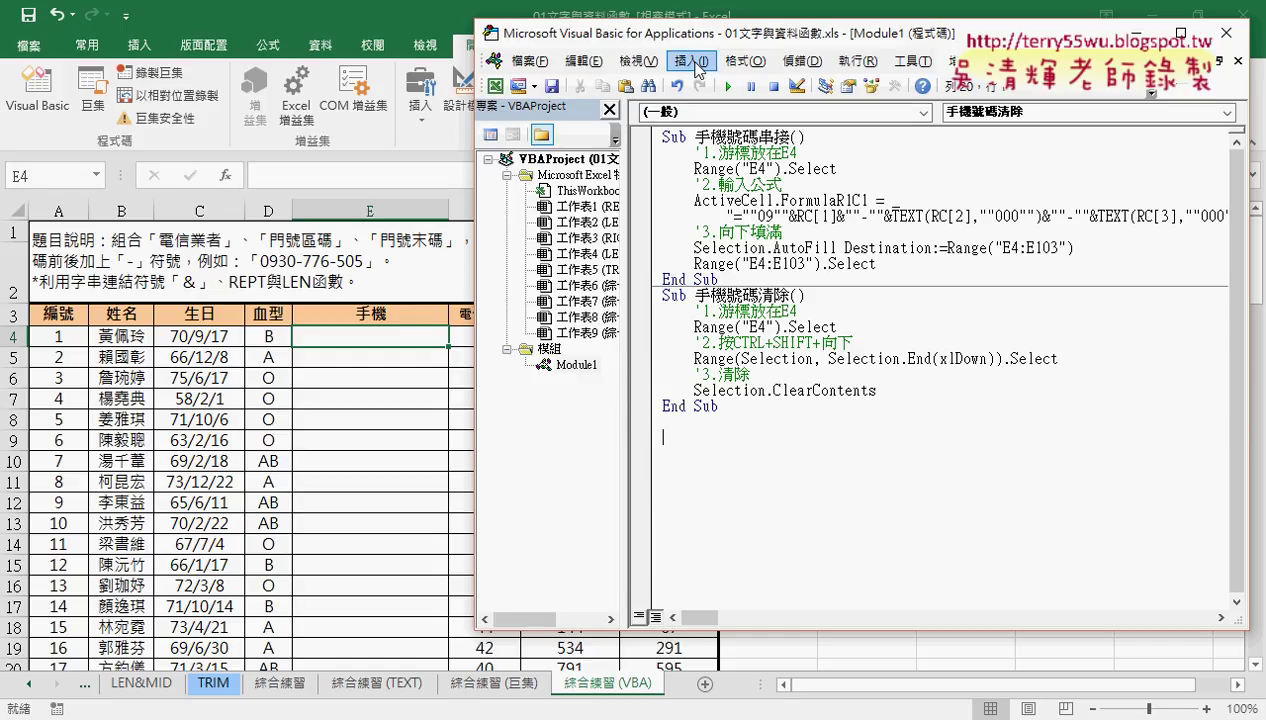
left_click(697, 62)
left_click(711, 84)
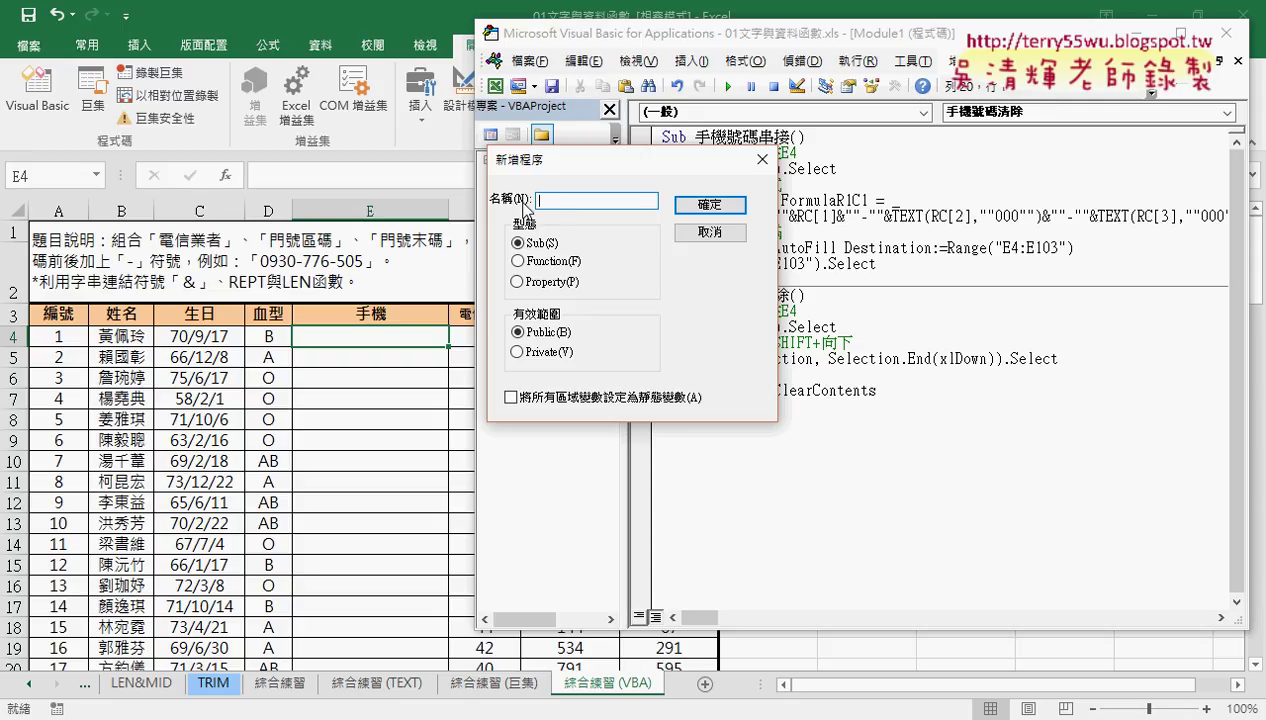
type("門")
type("號")
key("Return")
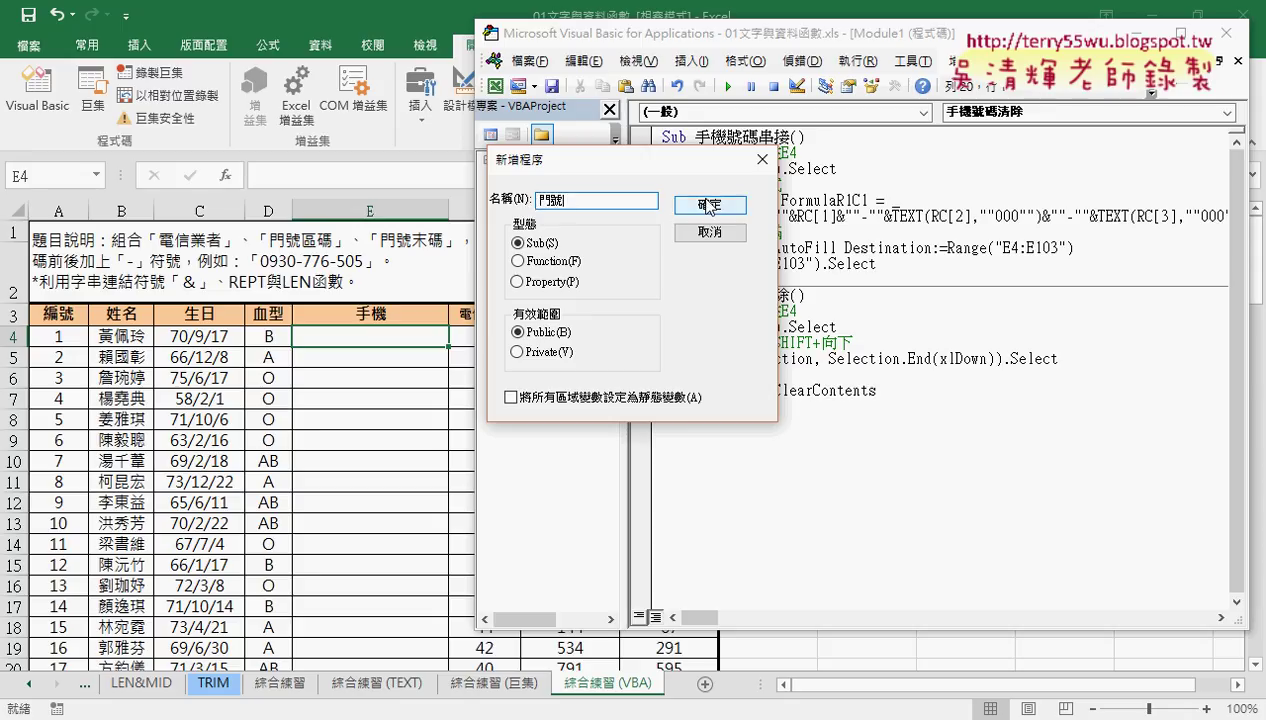
left_click(708, 204)
Remove the blank lines above Sub 門號 and highlight its Public, Sub, name and End Sub parts
left_click(734, 408)
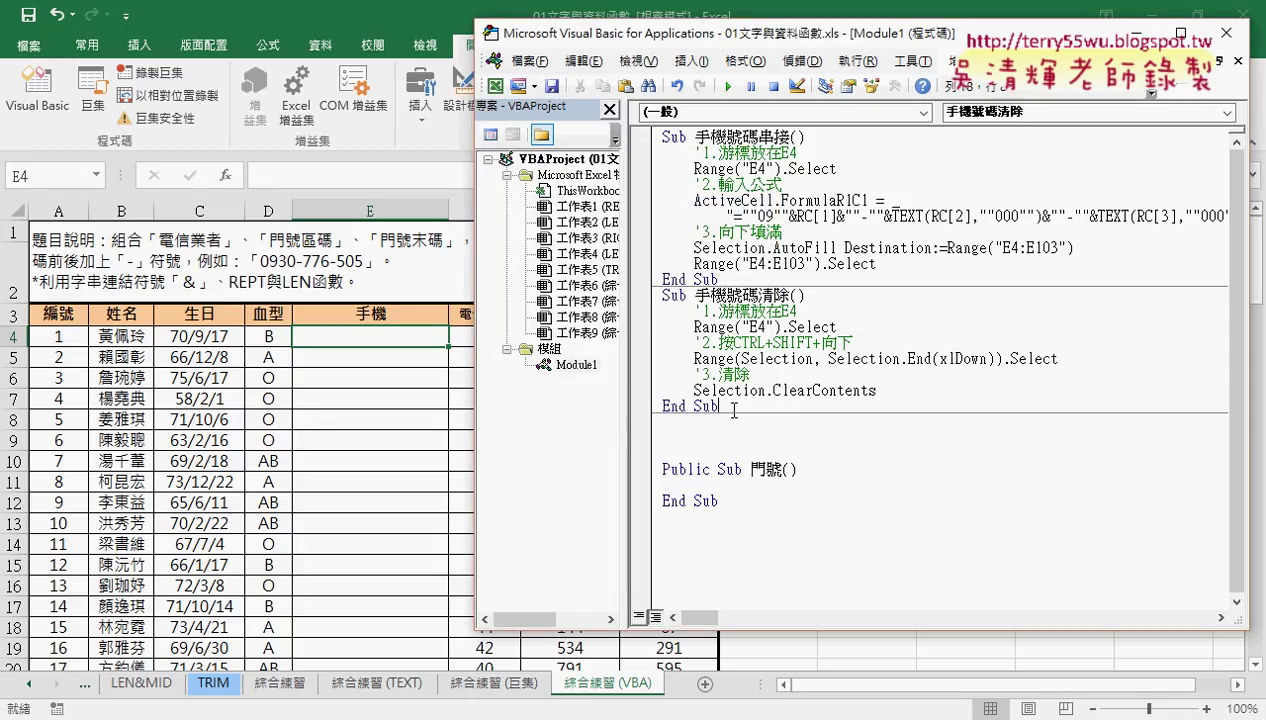
key("Delete")
key("Delete")
key("Delete")
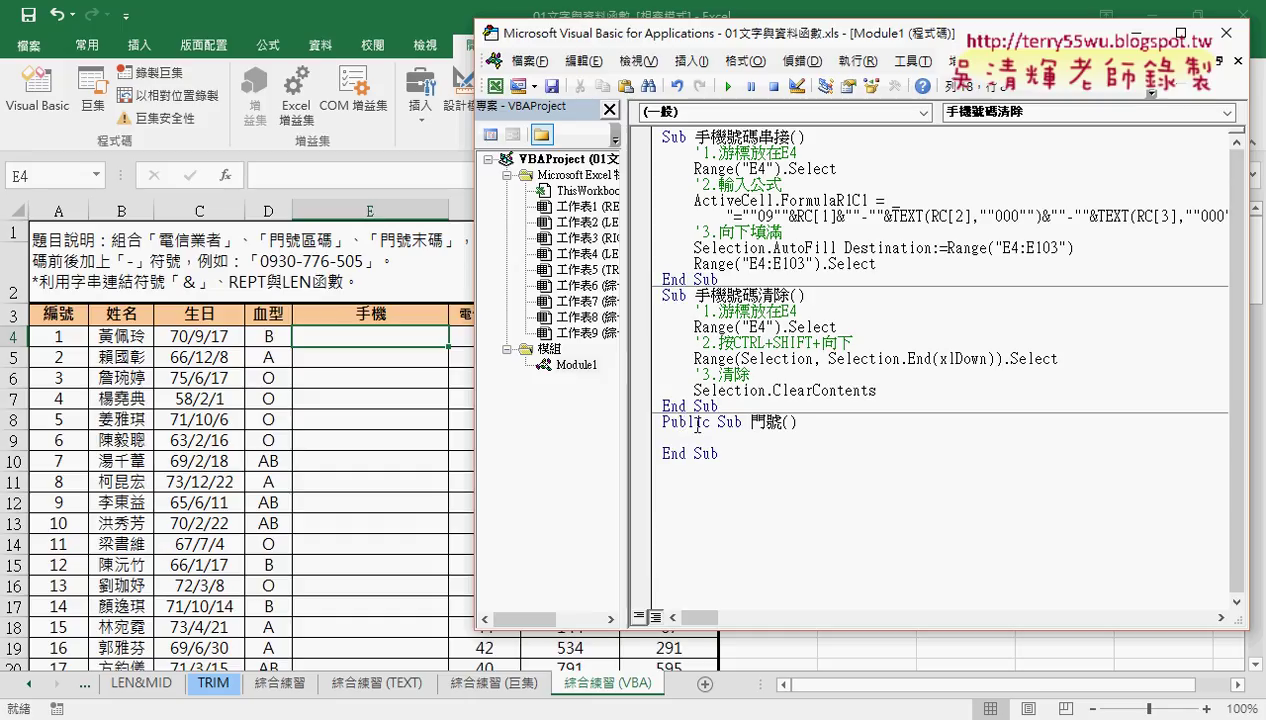
left_click(656, 425)
left_click(650, 453)
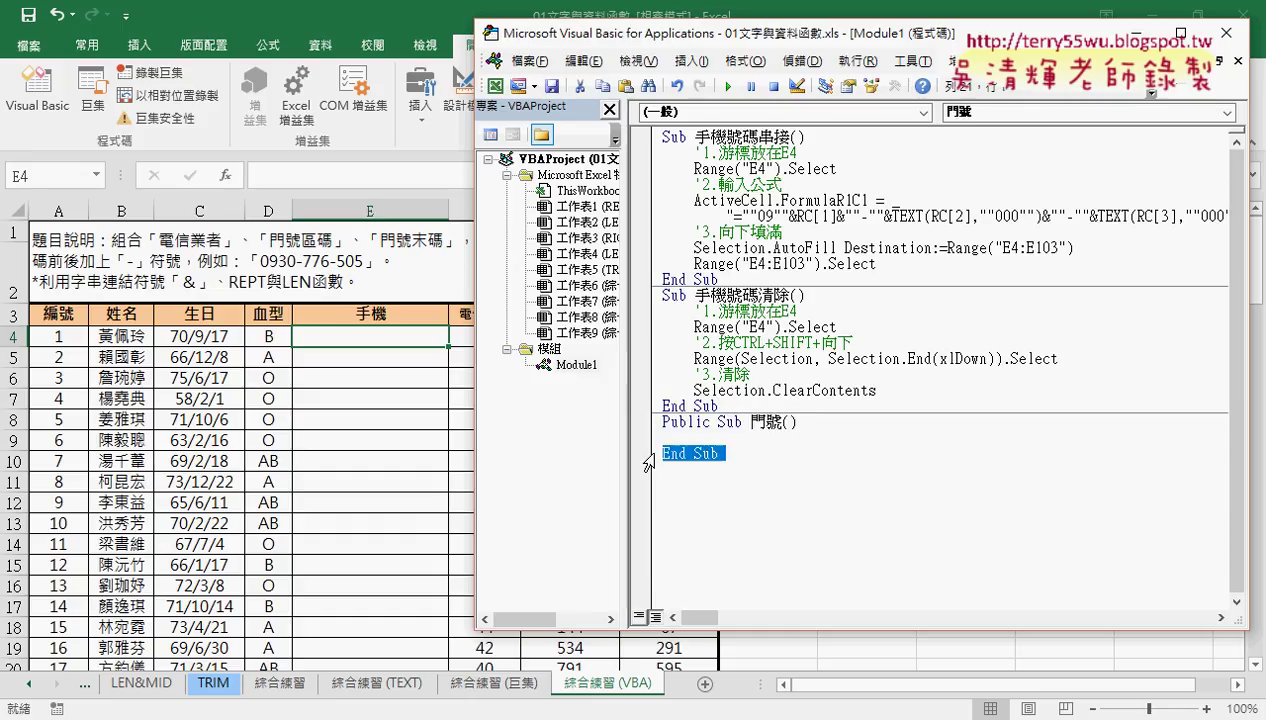
double_click(727, 422)
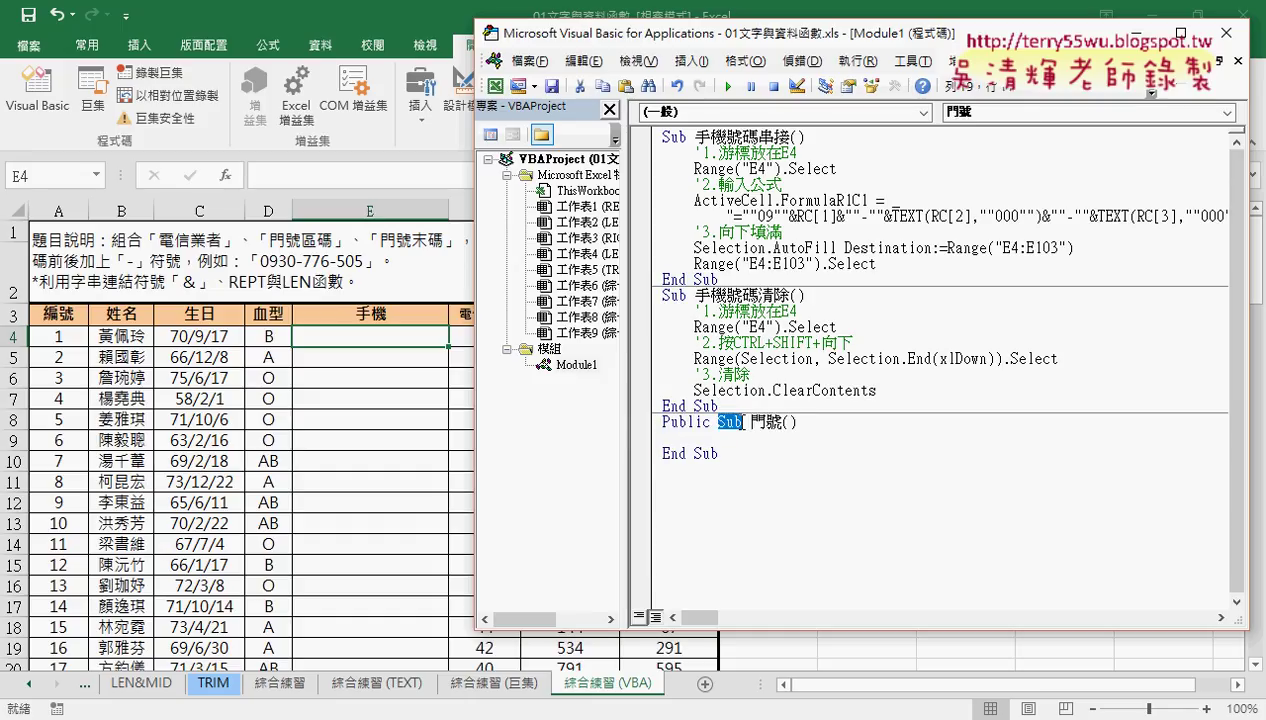
left_click_drag(751, 422, 786, 424)
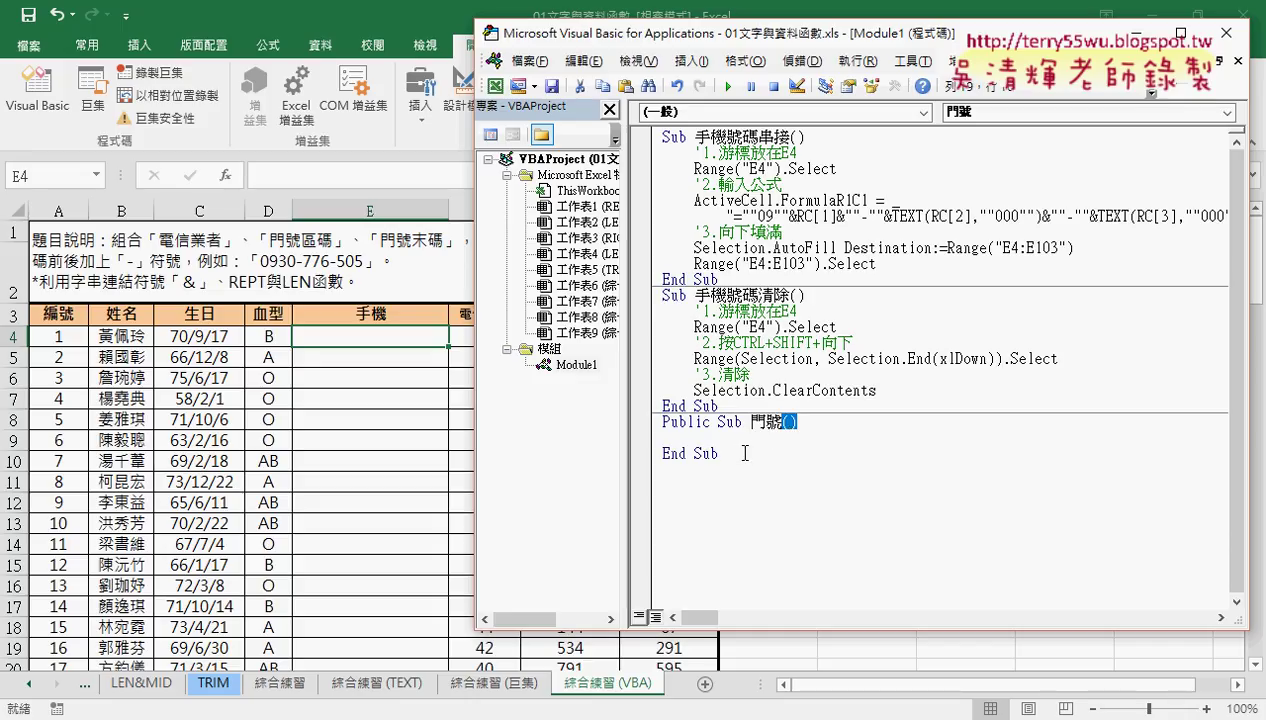
mouse_move(718, 455)
left_mouse_down()
mouse_move(657, 436)
mouse_move(657, 422)
left_mouse_up()
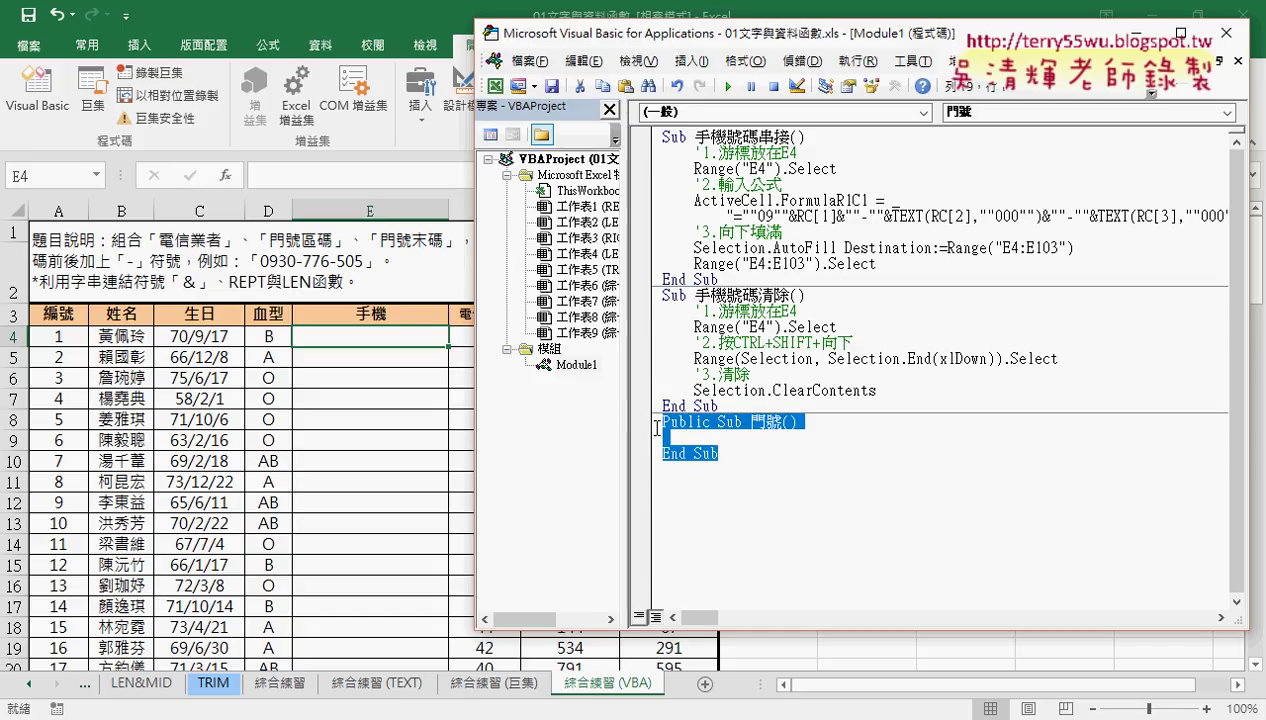
left_click(700, 437)
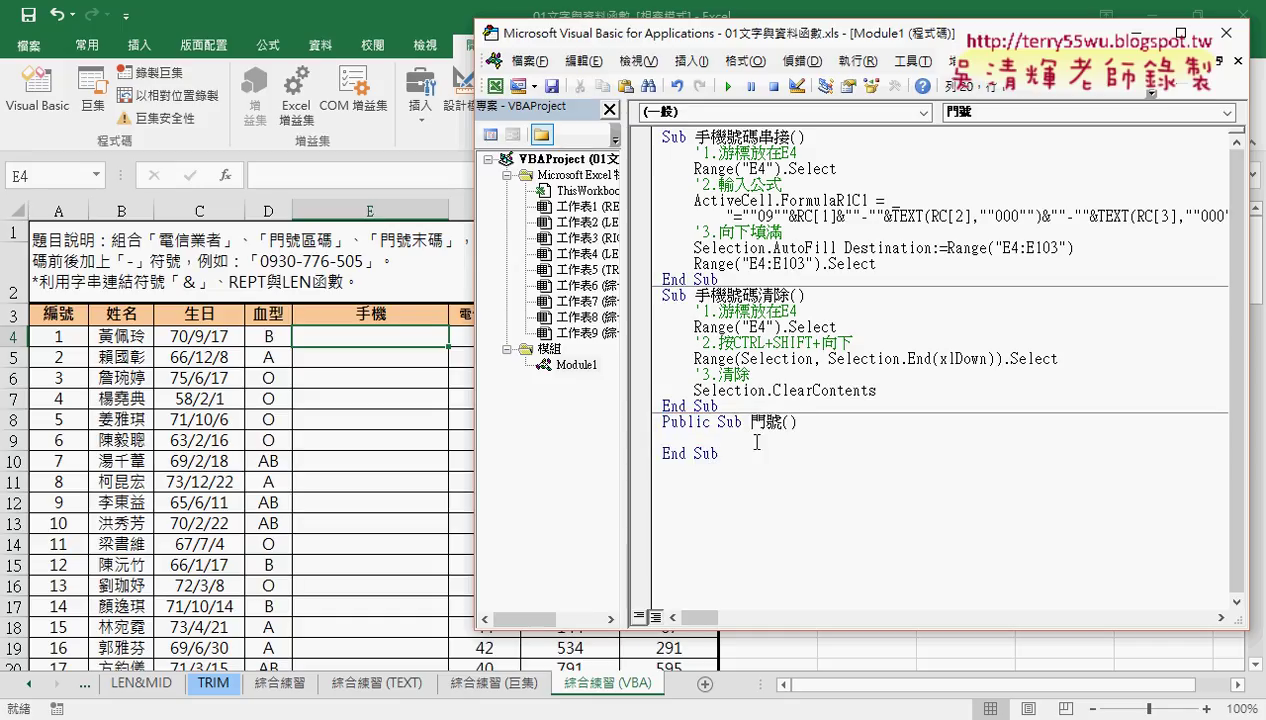
double_click(705, 421)
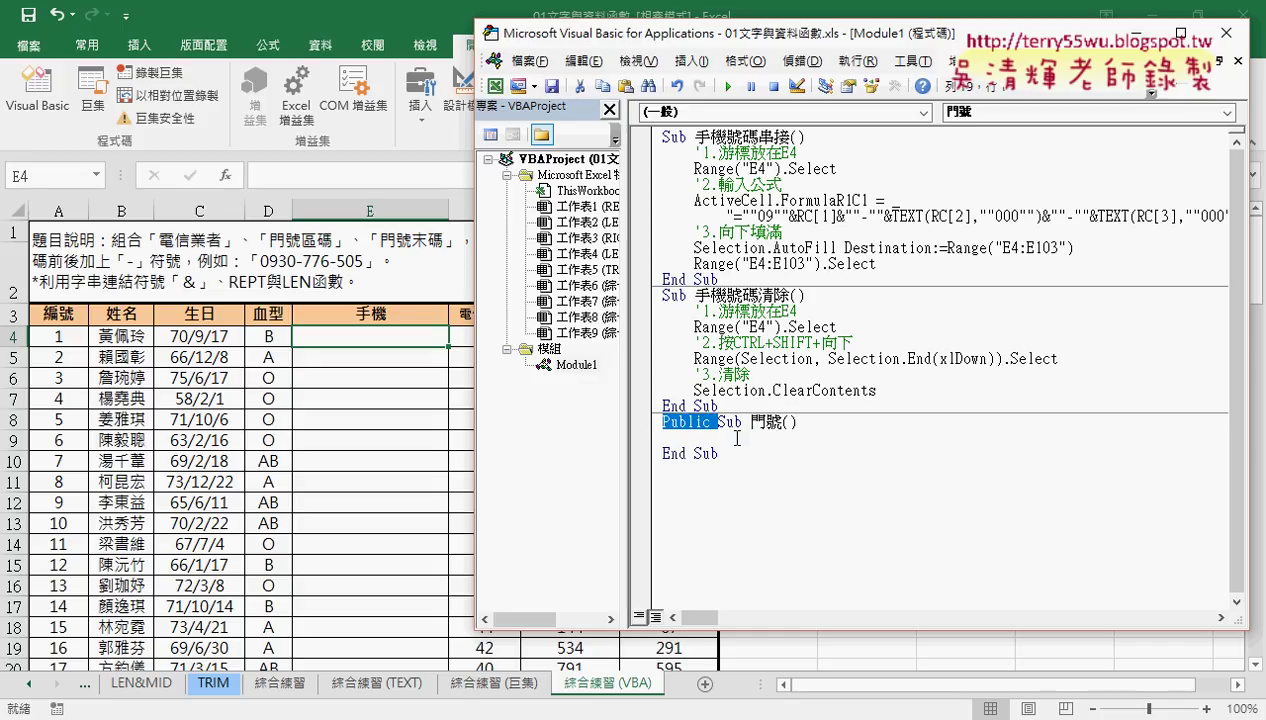
Indent the empty body line and narrow the editor to show the 電信業者, 門號區碼 and 門號末碼 columns
left_click(738, 438)
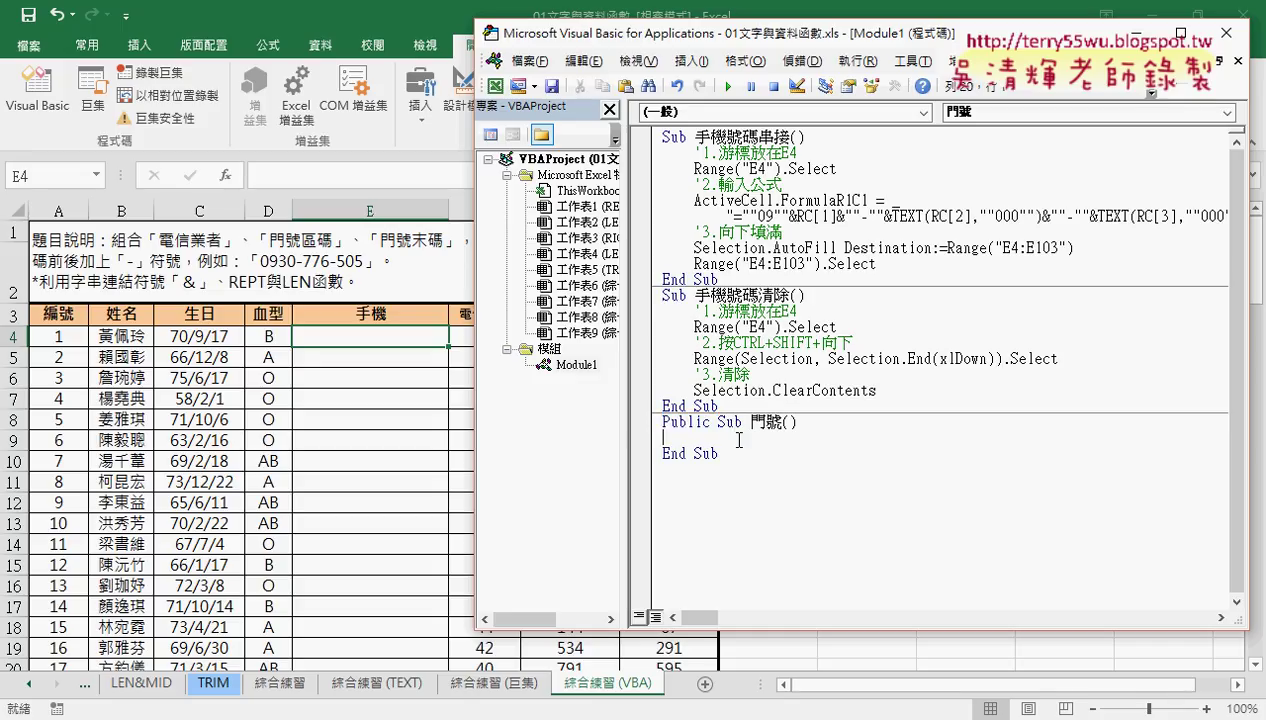
key("Tab")
left_click_drag(476, 320, 718, 318)
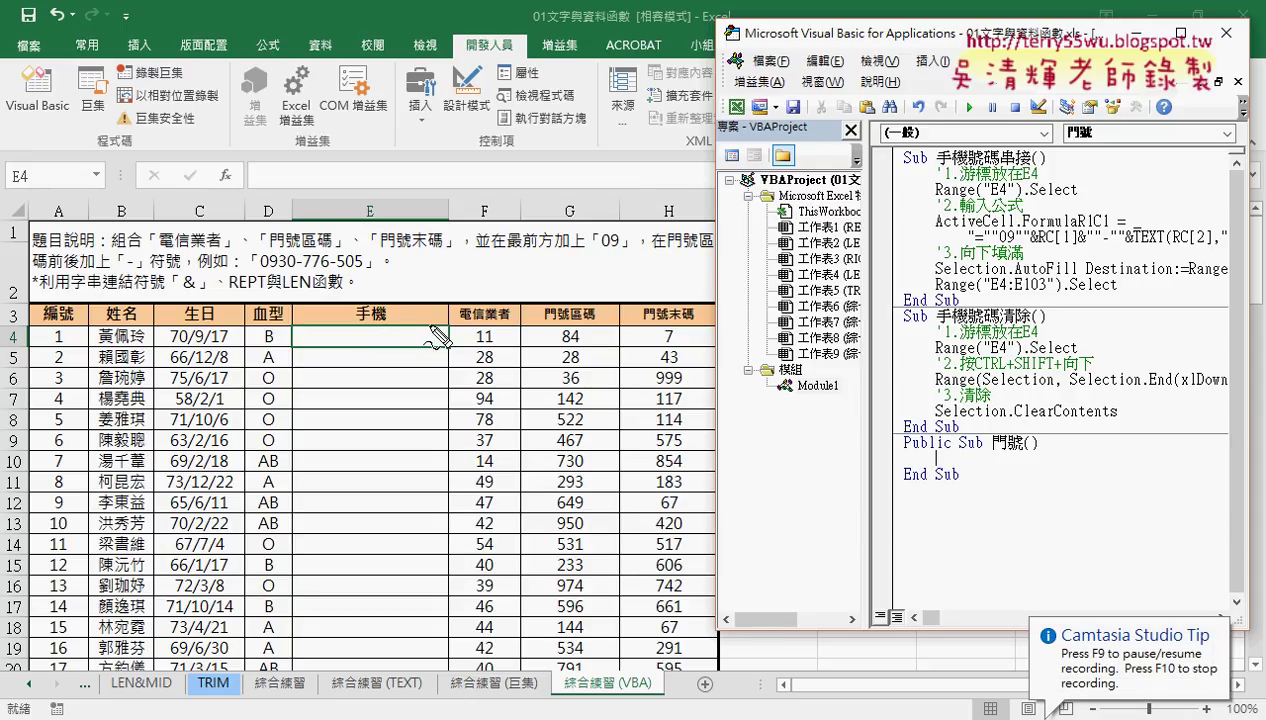
left_click(435, 340)
left_click_drag(437, 336, 456, 337)
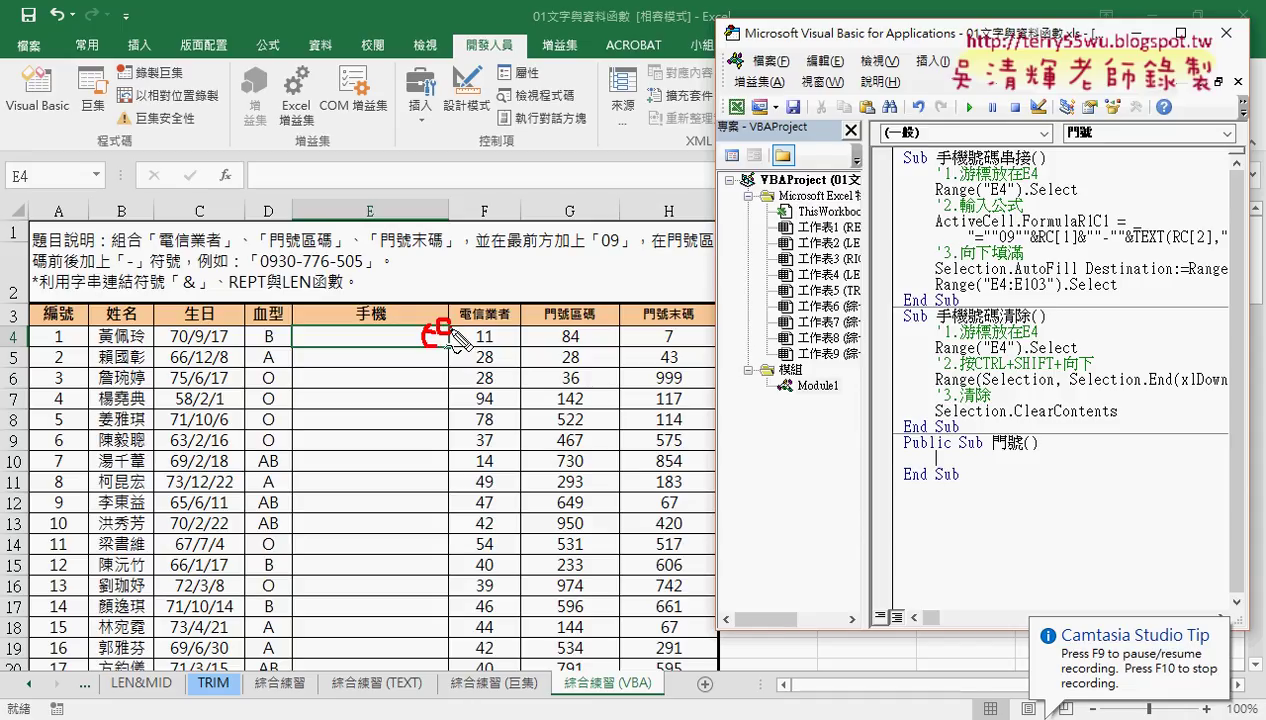
mouse_move(414, 298)
left_mouse_down()
mouse_move(424, 312)
mouse_move(465, 312)
left_mouse_up()
mouse_move(558, 322)
left_mouse_down()
mouse_move(350, 322)
mouse_move(380, 316)
left_mouse_up()
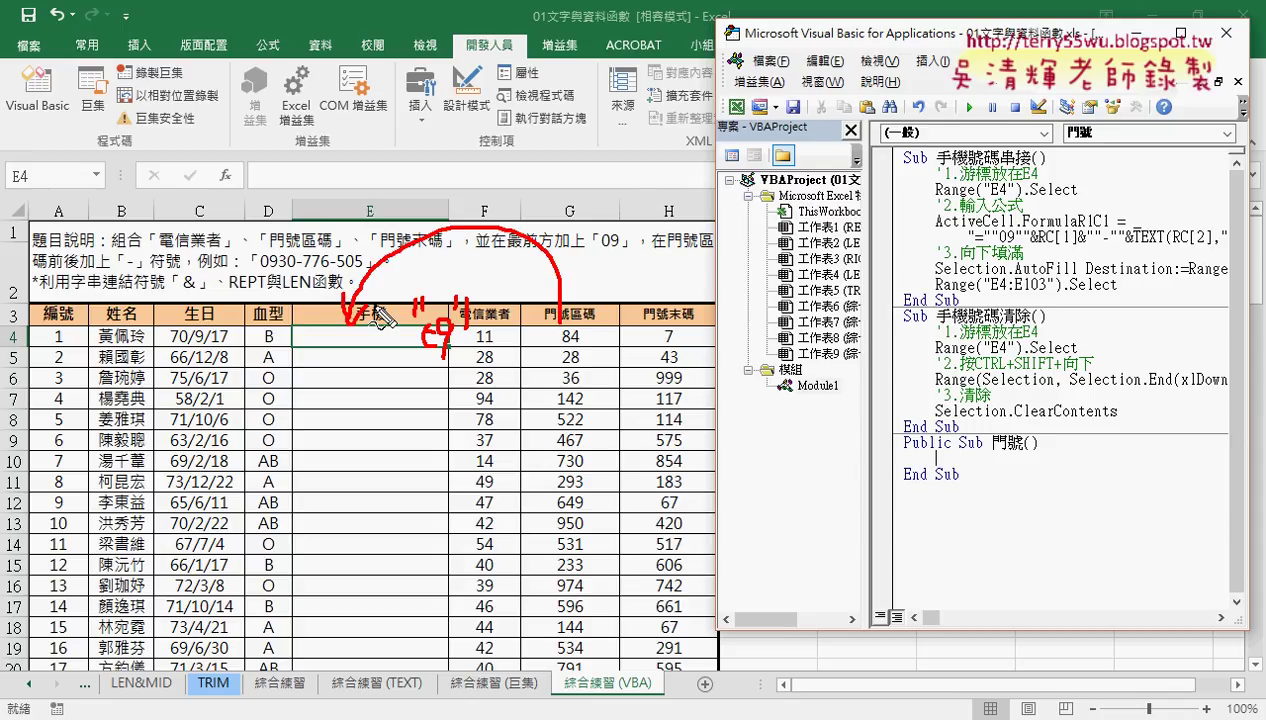
key("Escape")
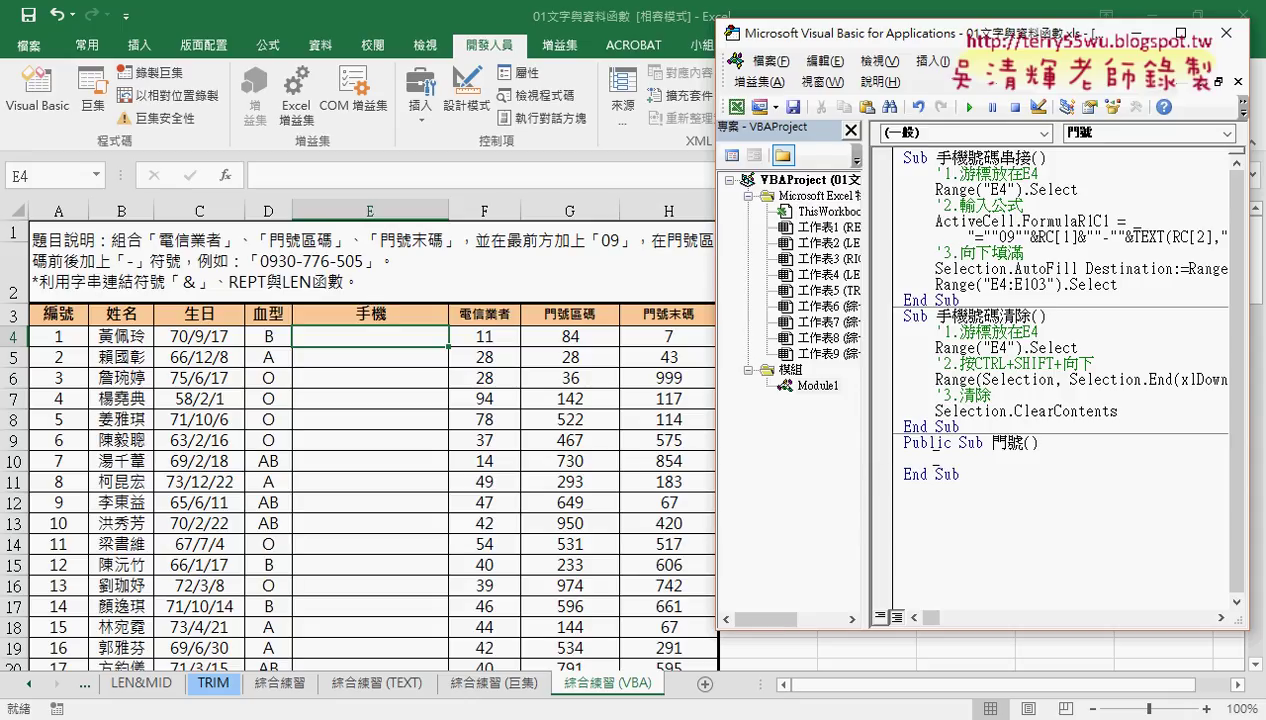
Type cells(4,"E")="09"& in the 門號 body, replacing the mistaken column 5 with "E"
type("ce")
type("ll")
type("s")
type("(")
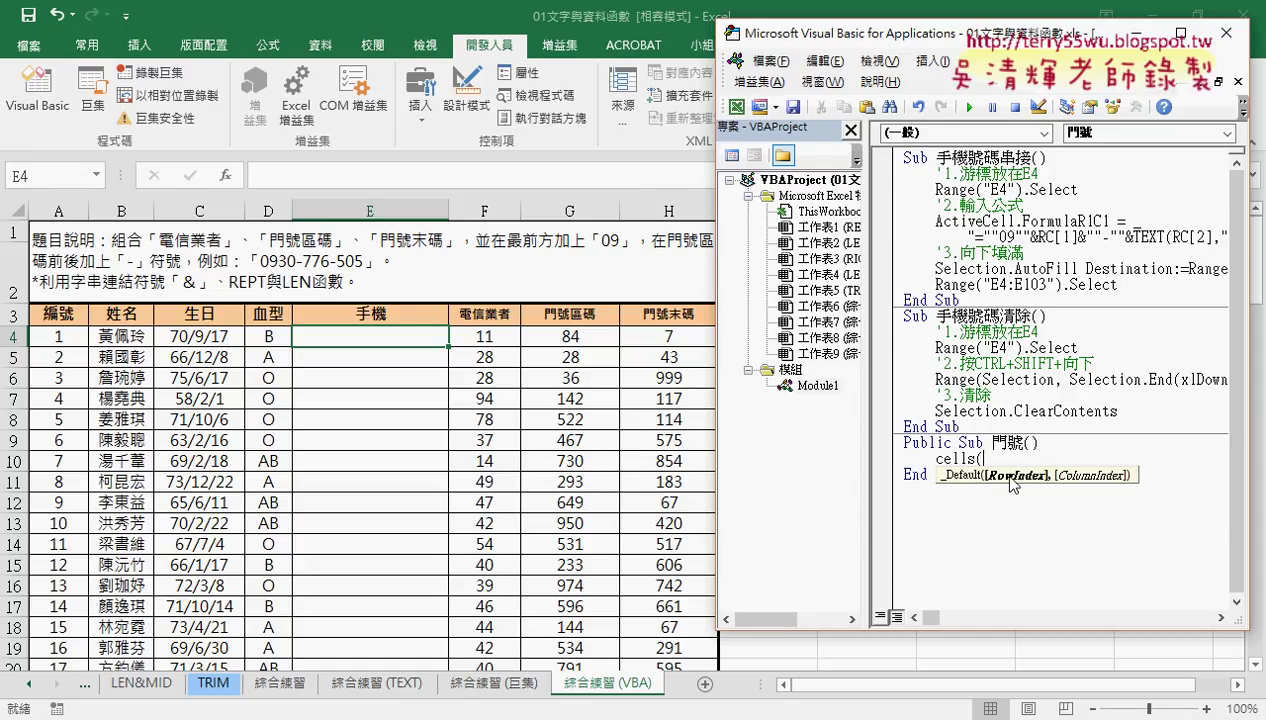
type("4")
type(",")
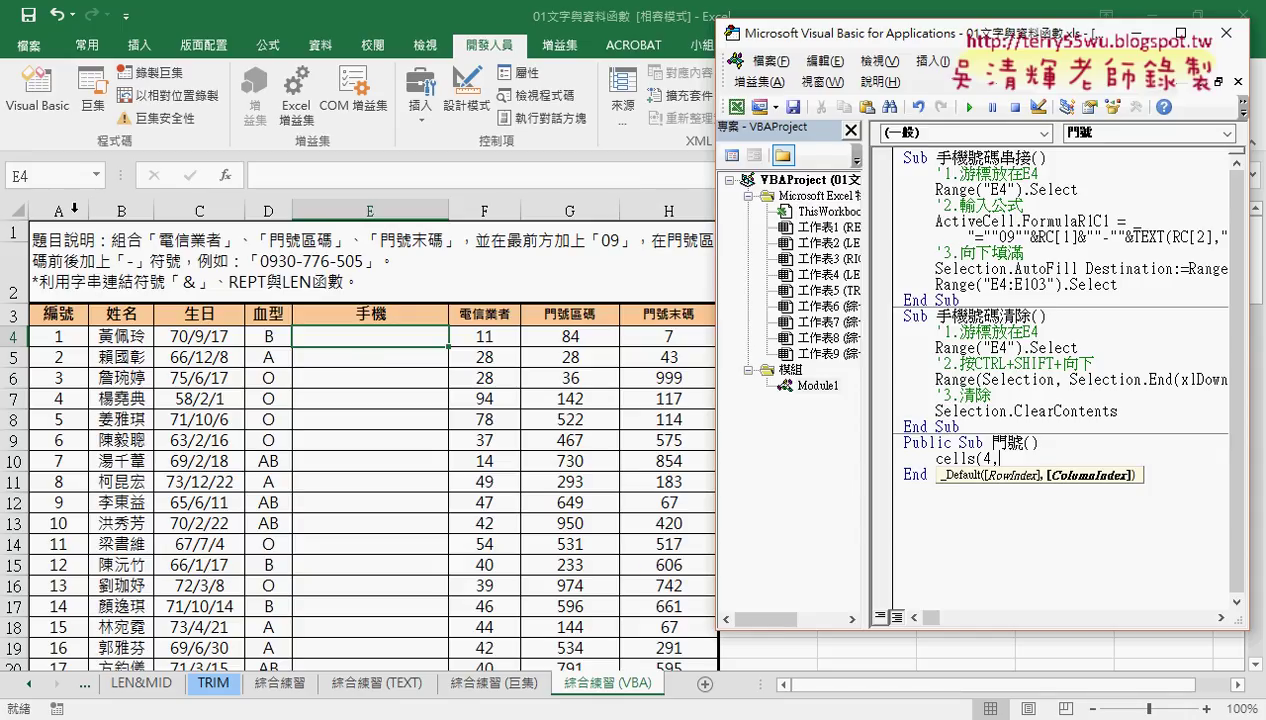
type("5")
key("BackSpace")
type("\"")
type("E")
type("\"")
type(")")
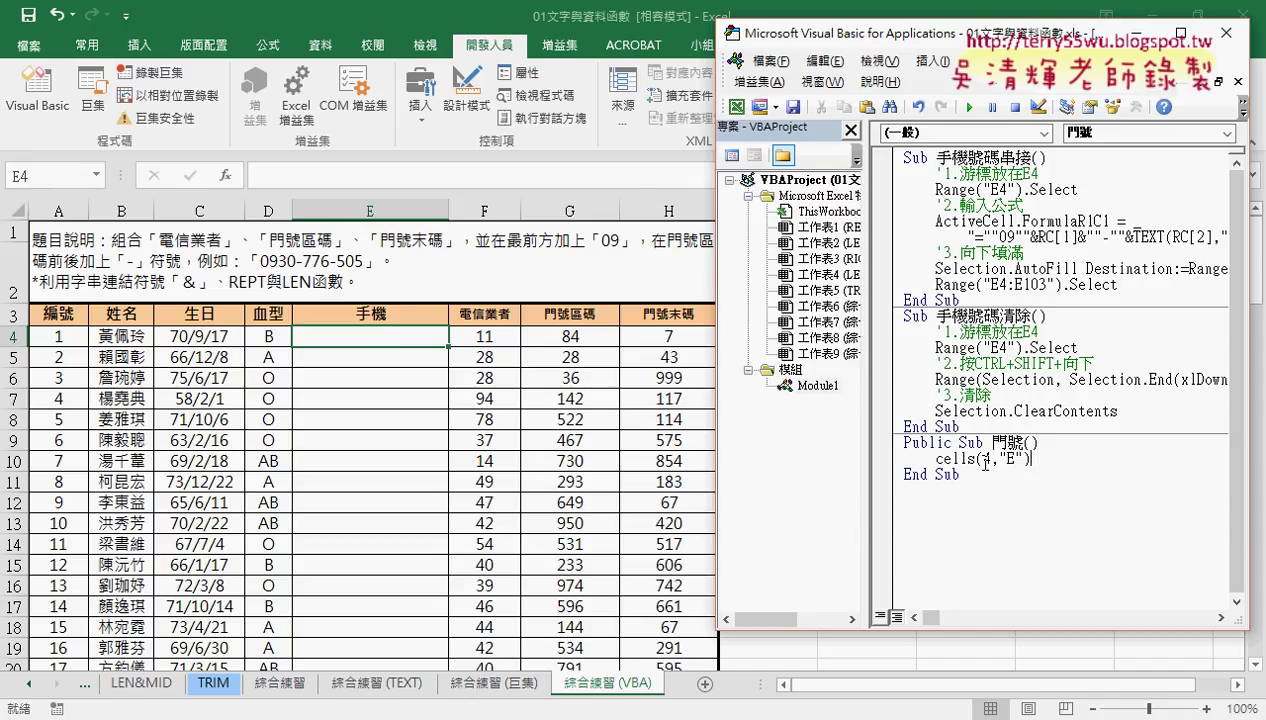
type("=")
type("\"")
type("09\"")
type("&")
Append a copy of the cell reference with column F, giving Cells(4, "E") = "09" & Cells(4, "F")
left_click_drag(1038, 458, 1076, 459)
left_click(1081, 458)
left_click_drag(1030, 458, 936, 458)
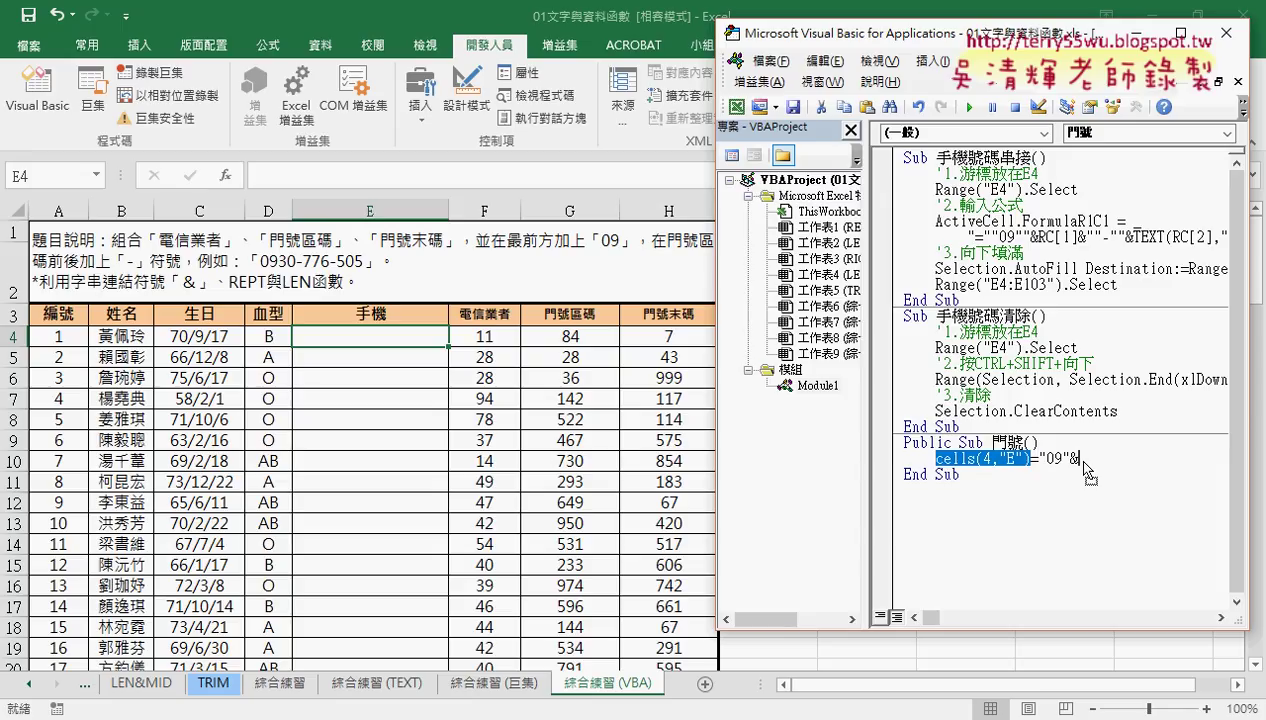
left_click_drag(1086, 466, 1080, 460)
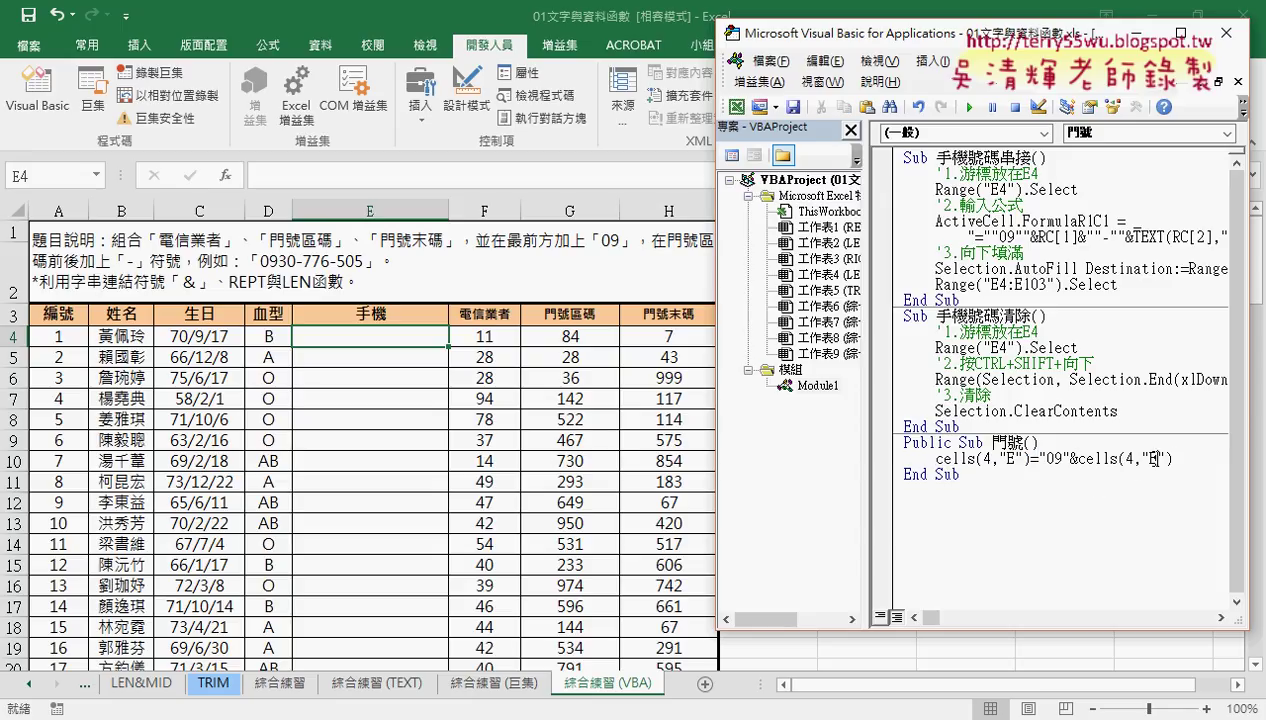
double_click(1153, 459)
type("F")
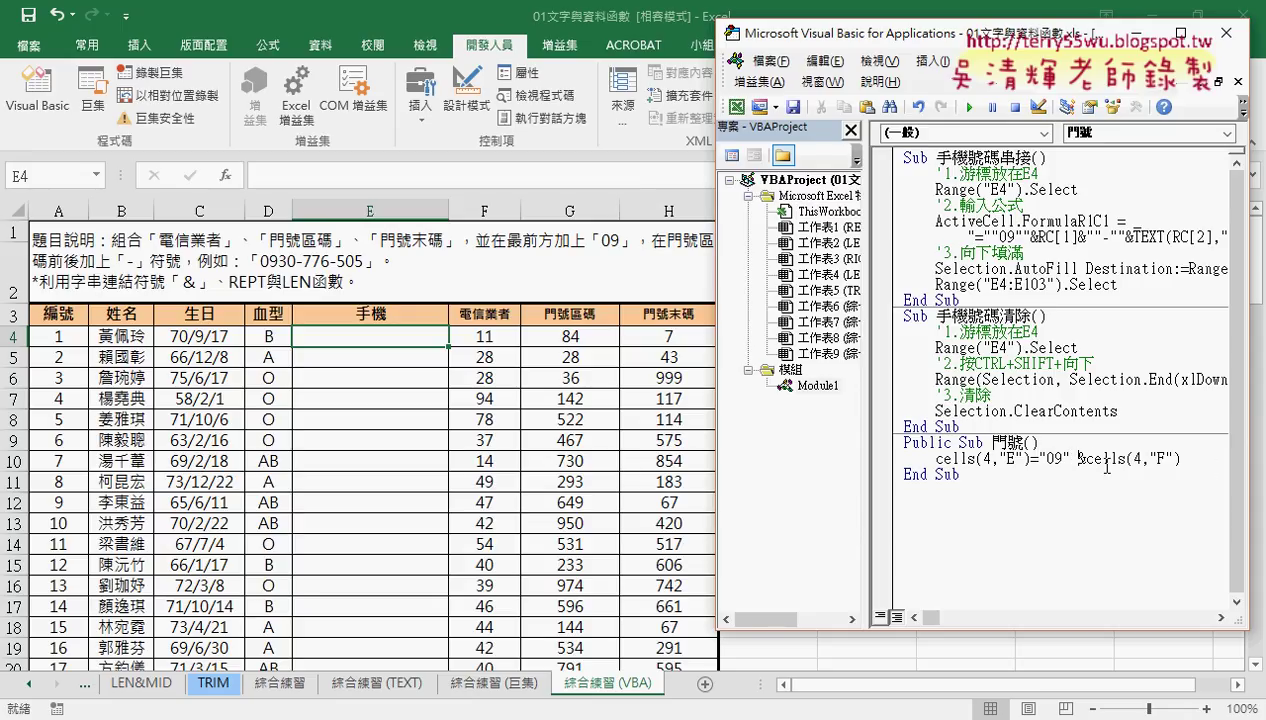
key("Right")
left_click(1091, 547)
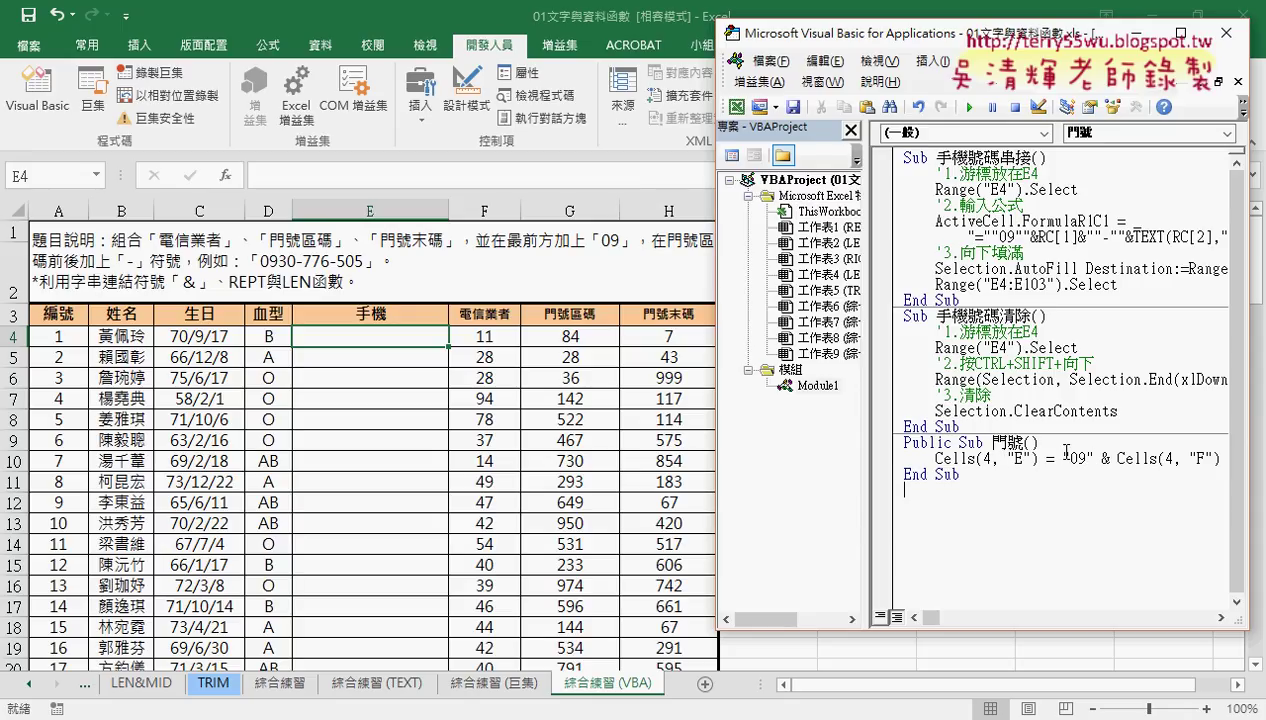
left_click_drag(1062, 458, 1215, 458)
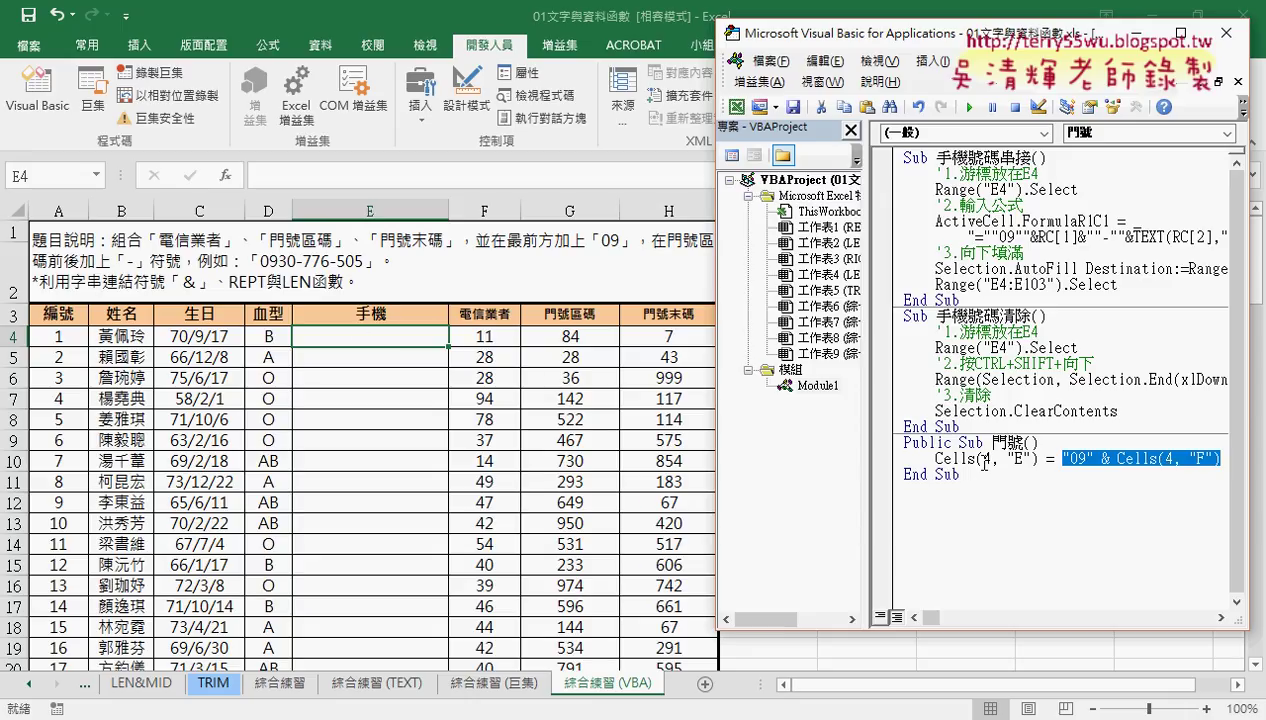
Run the 門號 macro from inside its procedure so cell E4 displays 911
left_click(954, 458)
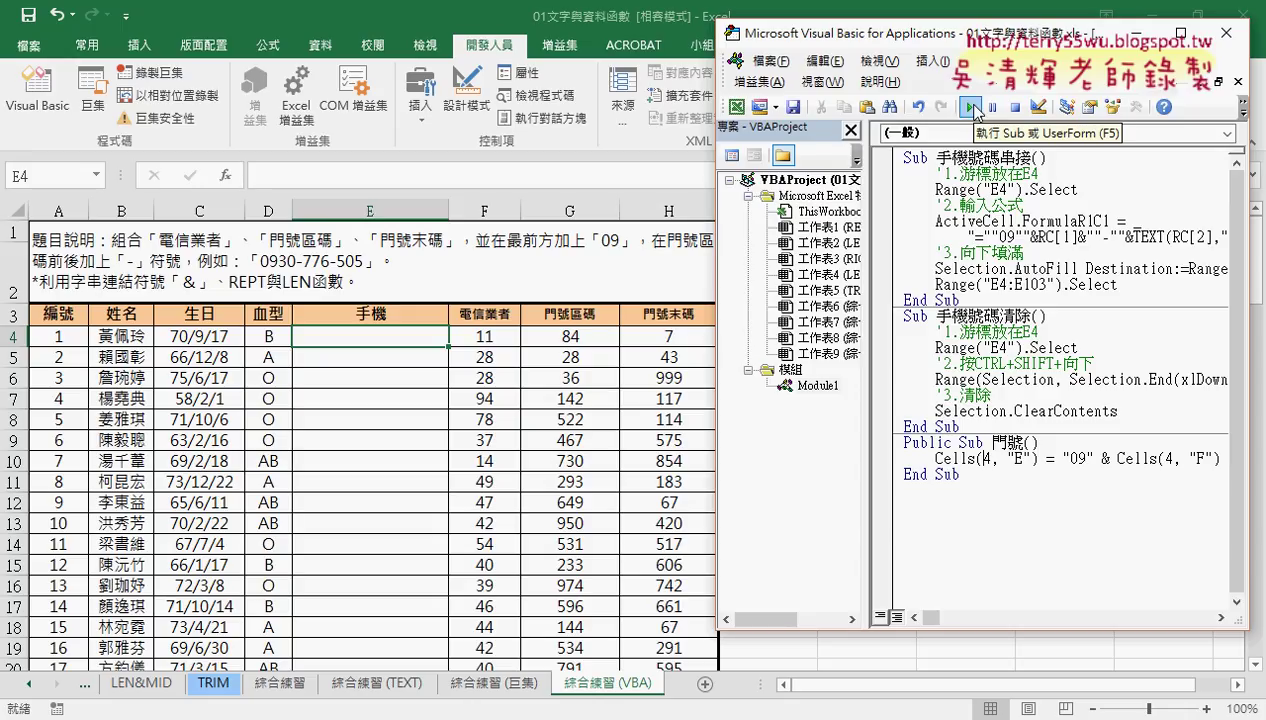
left_click(970, 107)
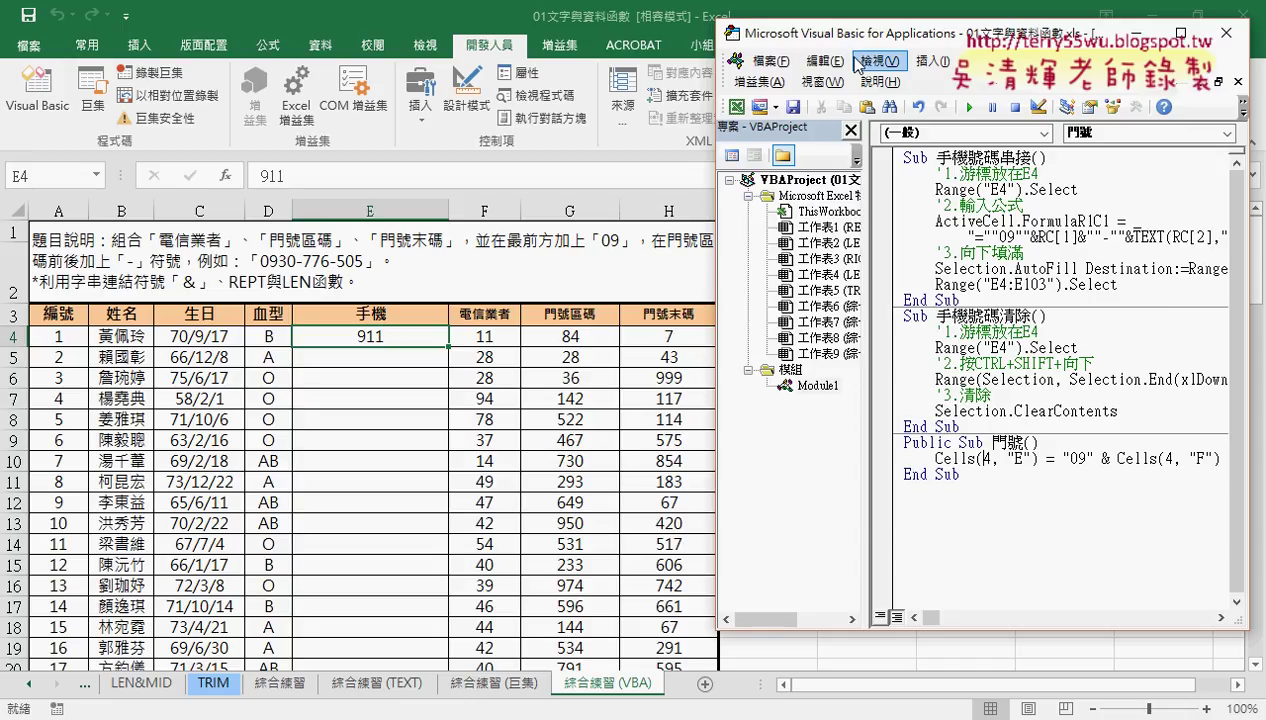
left_click_drag(858, 39, 730, 34)
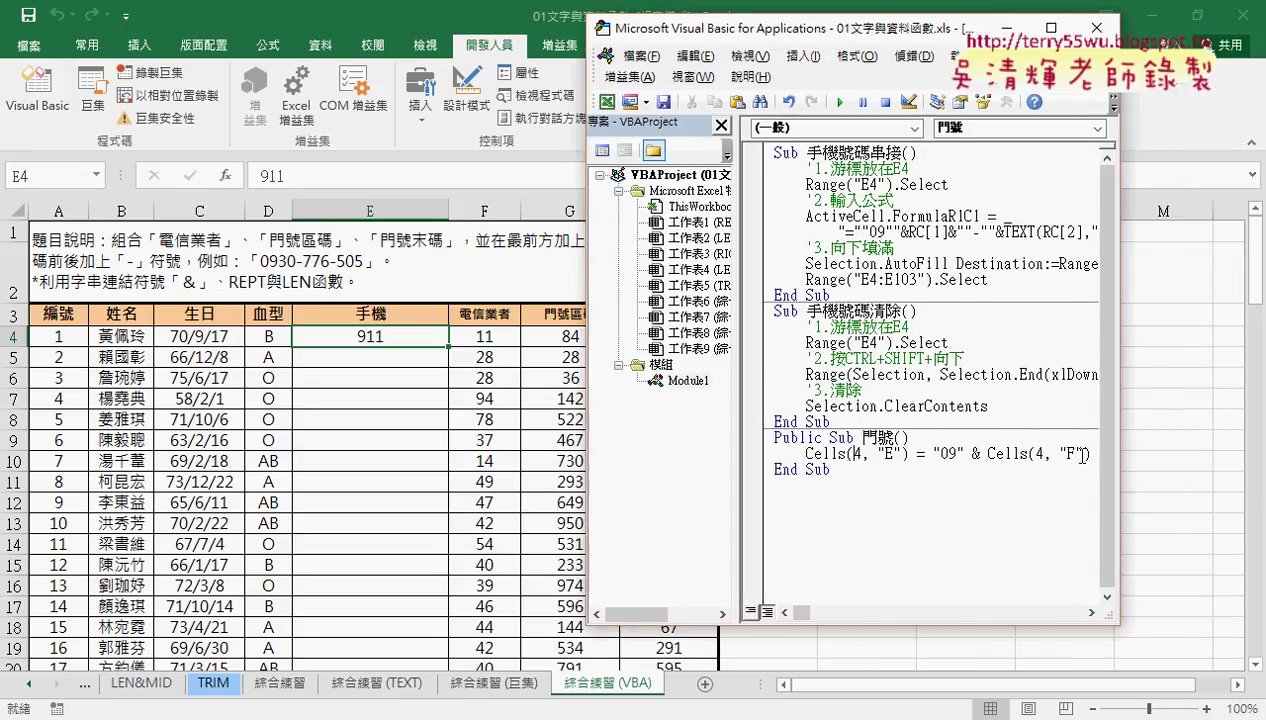
Append & "-" to the Cells line and rerun 門號 so E4 reads 0911-
left_click_drag(1121, 452, 1180, 452)
left_click(1126, 456)
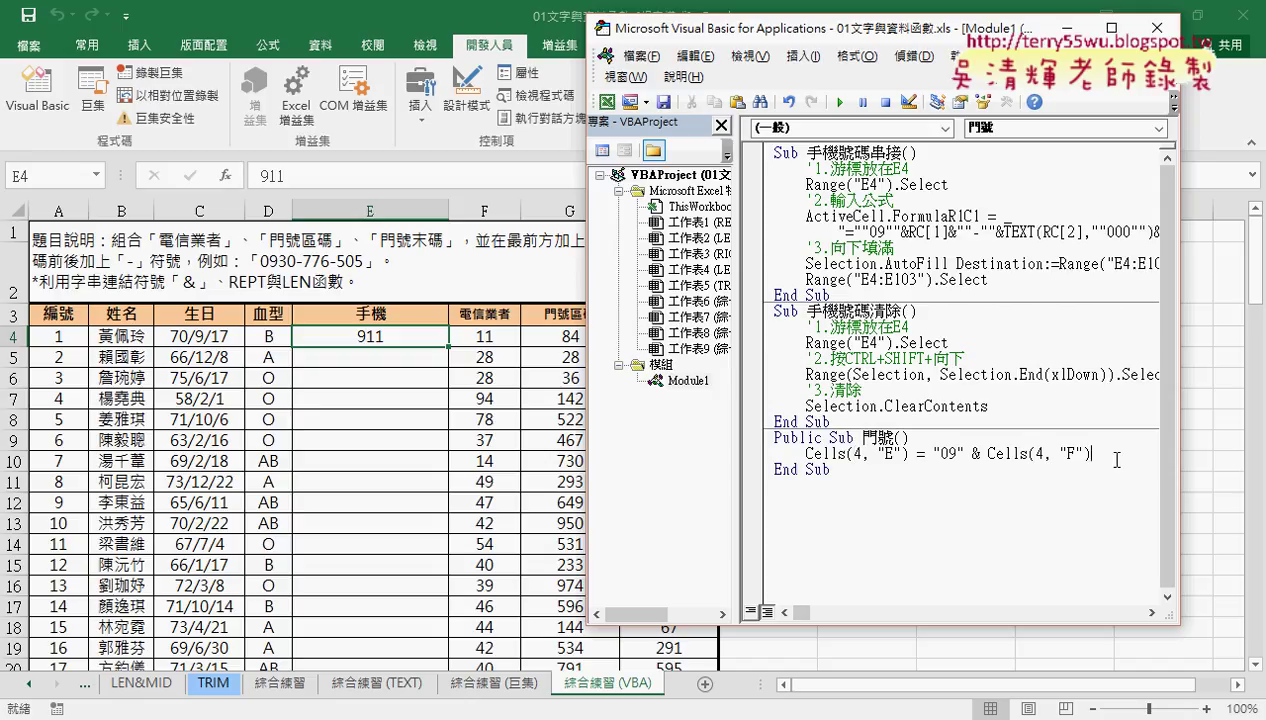
type("& ")
type("\"-")
type("\"")
left_click(840, 102)
left_click_drag(1138, 455, 1116, 459)
left_click_drag(824, 40, 670, 42)
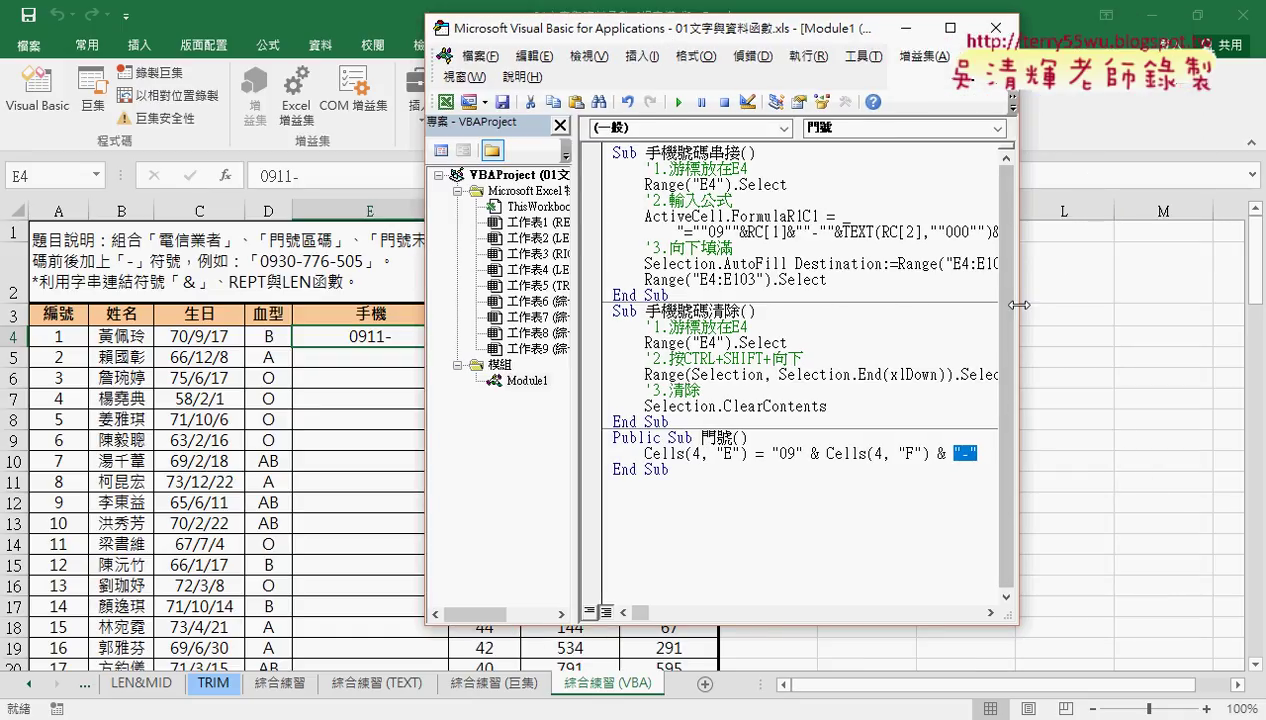
Extend the 門號 line with & format( to begin formatting the area code
left_click_drag(1017, 305, 1140, 307)
left_click(1084, 441)
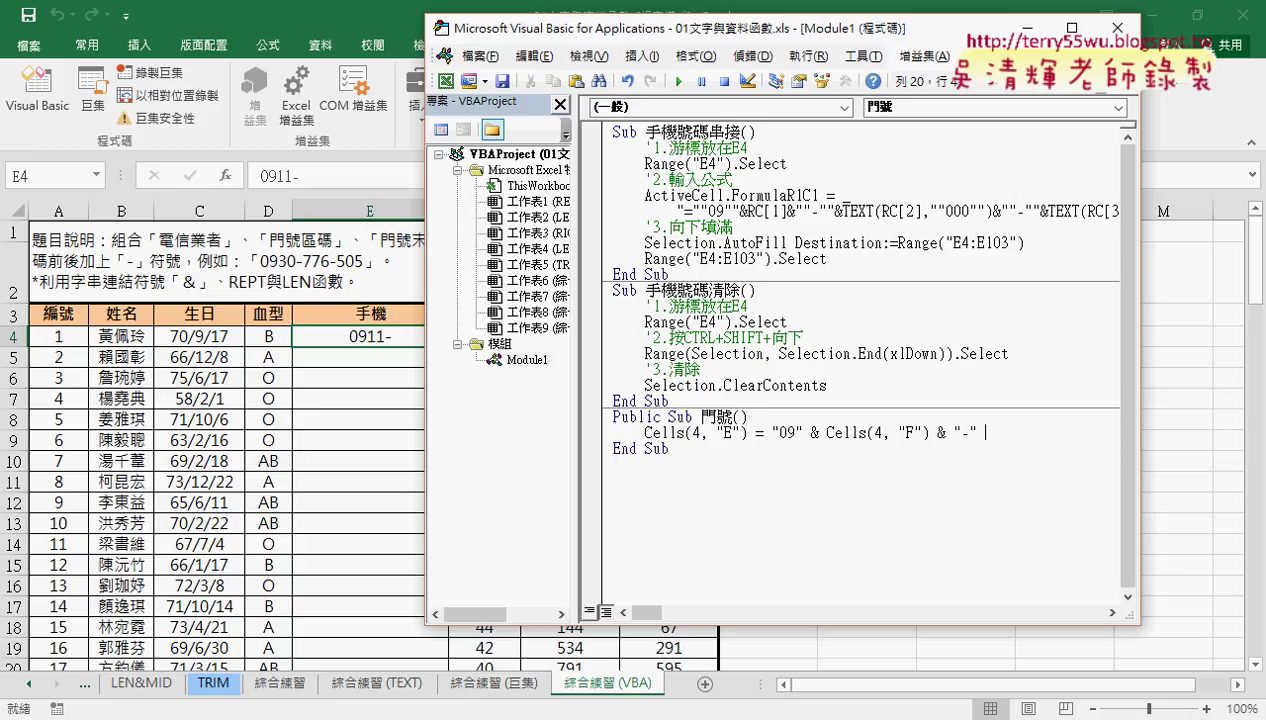
type("&")
type("for")
type("mat")
type("(")
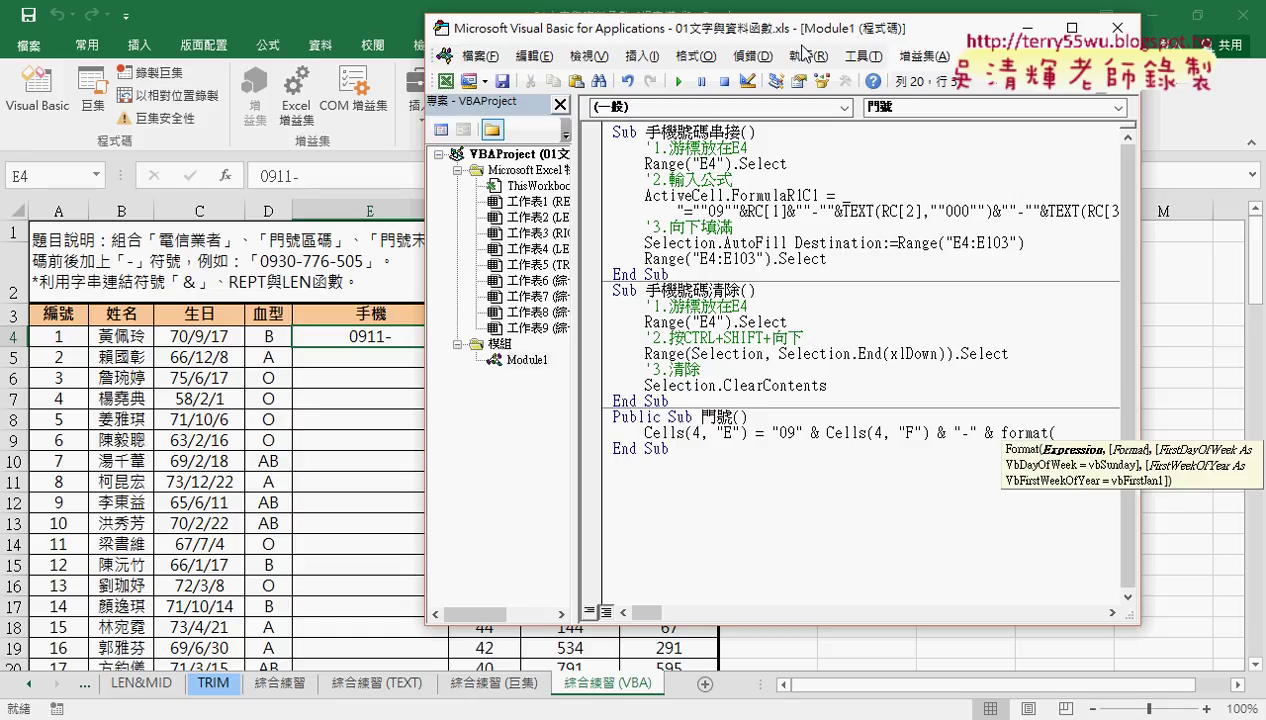
mouse_move(782, 18)
left_mouse_down()
mouse_move(781, 94)
mouse_move(608, 341)
left_mouse_up()
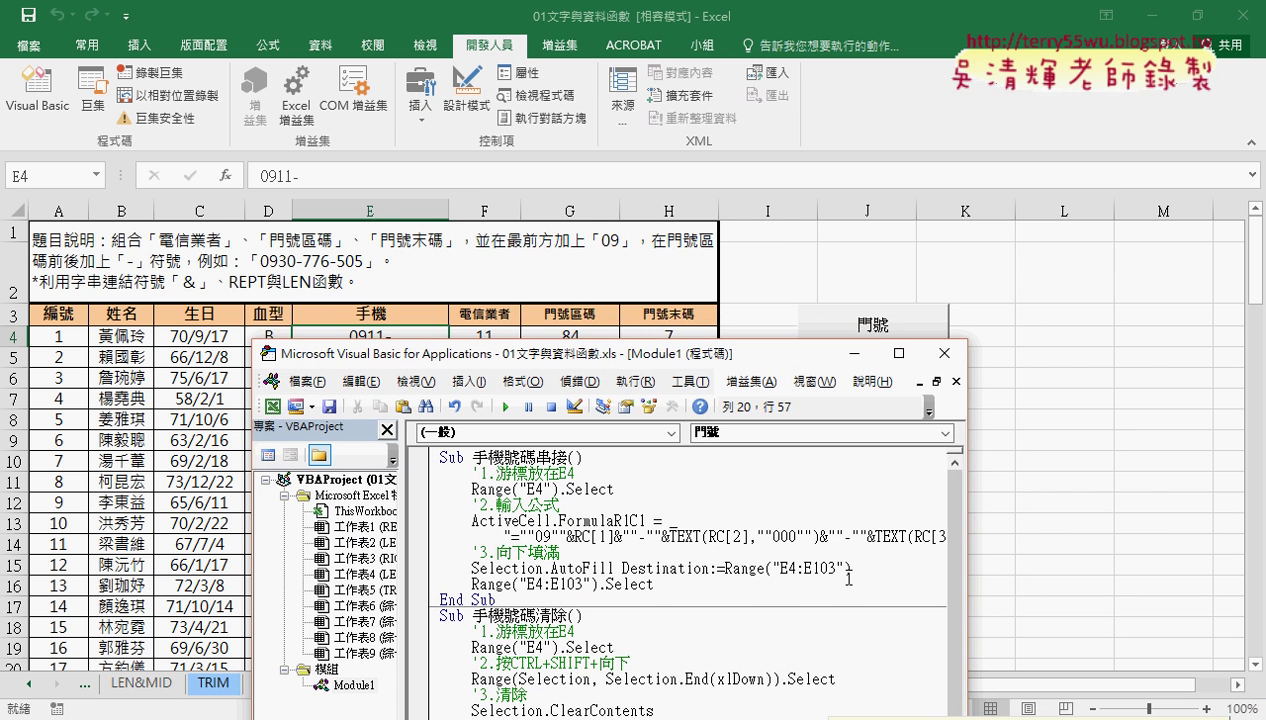
Dismiss the compile error and select Cells(4, "F") to copy into the format( call
left_click(785, 517)
left_click(635, 446)
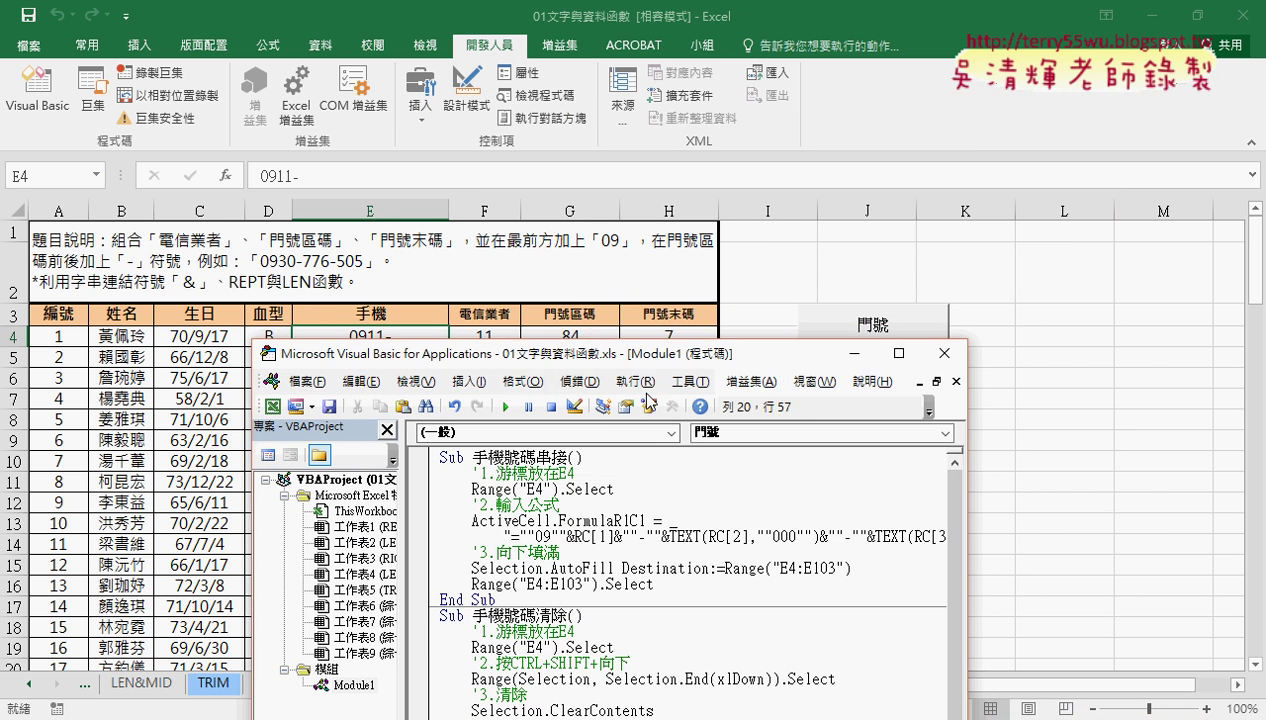
mouse_move(667, 340)
left_mouse_down()
mouse_move(816, 211)
mouse_move(986, 523)
mouse_move(713, 236)
mouse_move(659, 344)
left_mouse_up()
scroll(1007, 466, "down", 3)
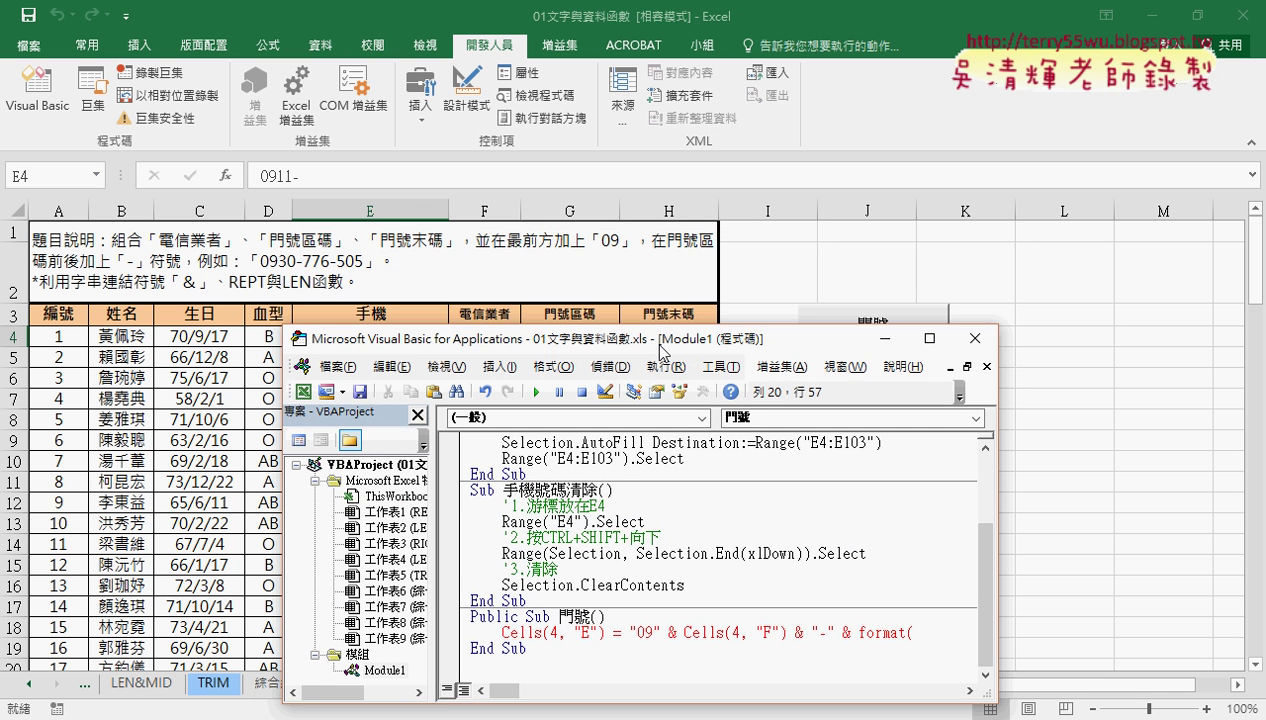
left_click(518, 668)
key("Return")
key("Return")
key("Return")
key("Return")
key("Return")
key("Return")
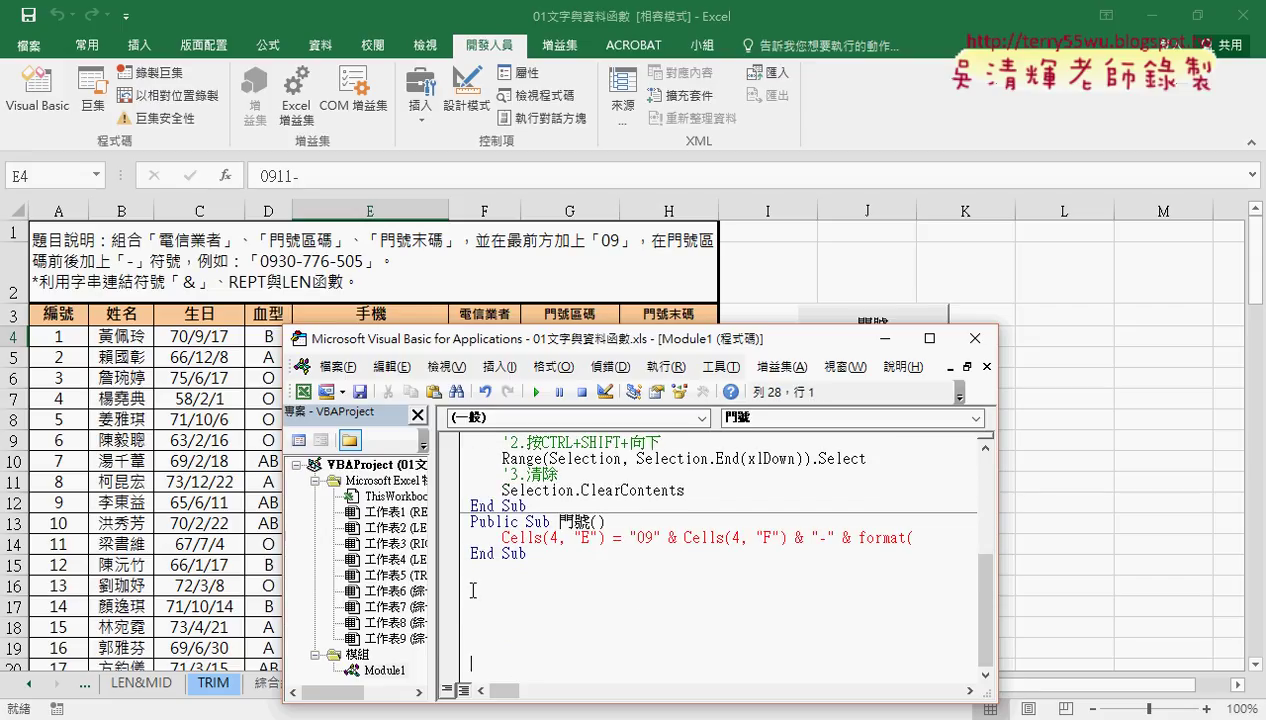
left_click_drag(556, 340, 501, 366)
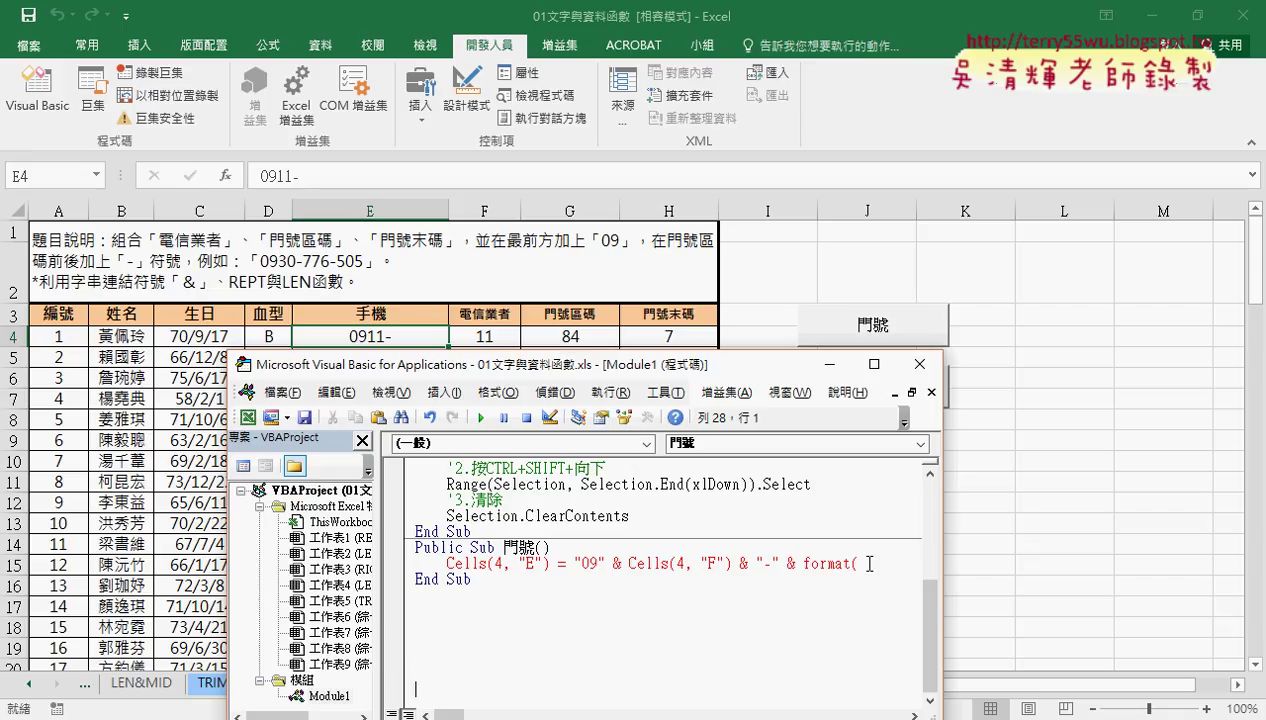
mouse_move(731, 564)
left_mouse_down()
mouse_move(628, 564)
mouse_move(866, 575)
left_mouse_up()
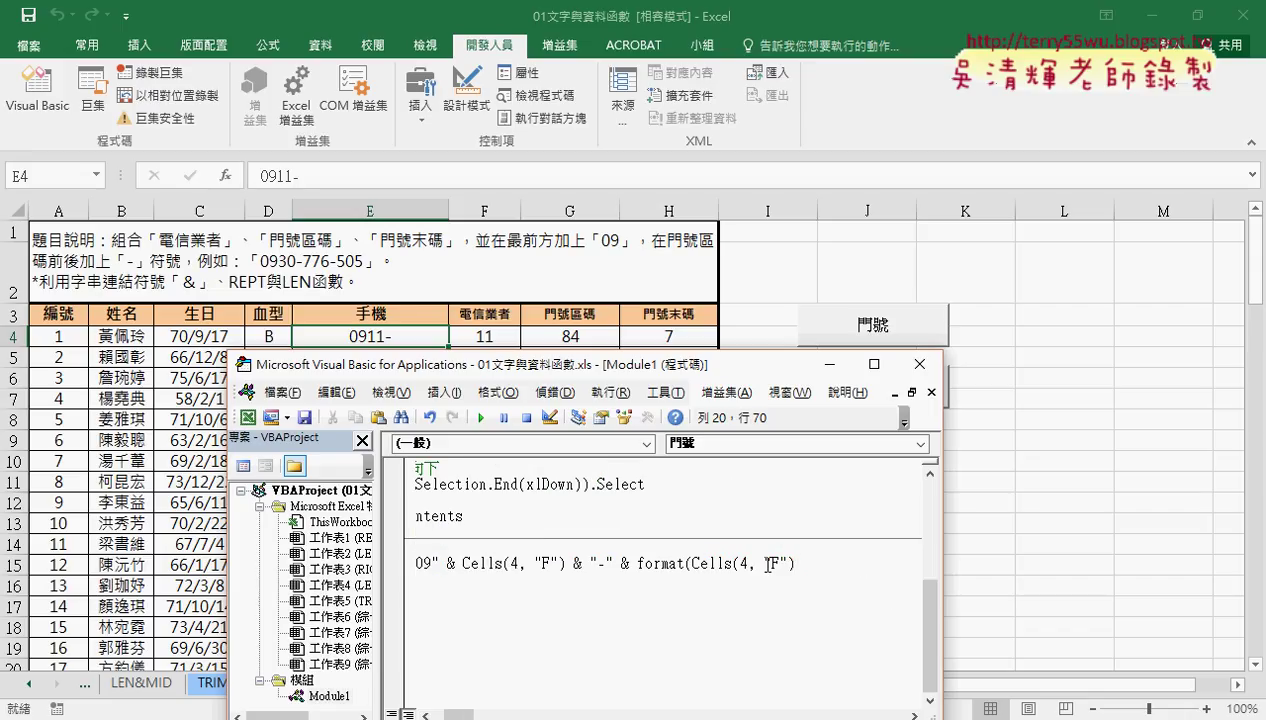
Point the copied reference at column G and finish it as Format(Cells(4, "G"), "000")
double_click(776, 564)
type("G")
left_click(836, 565)
type(",\"")
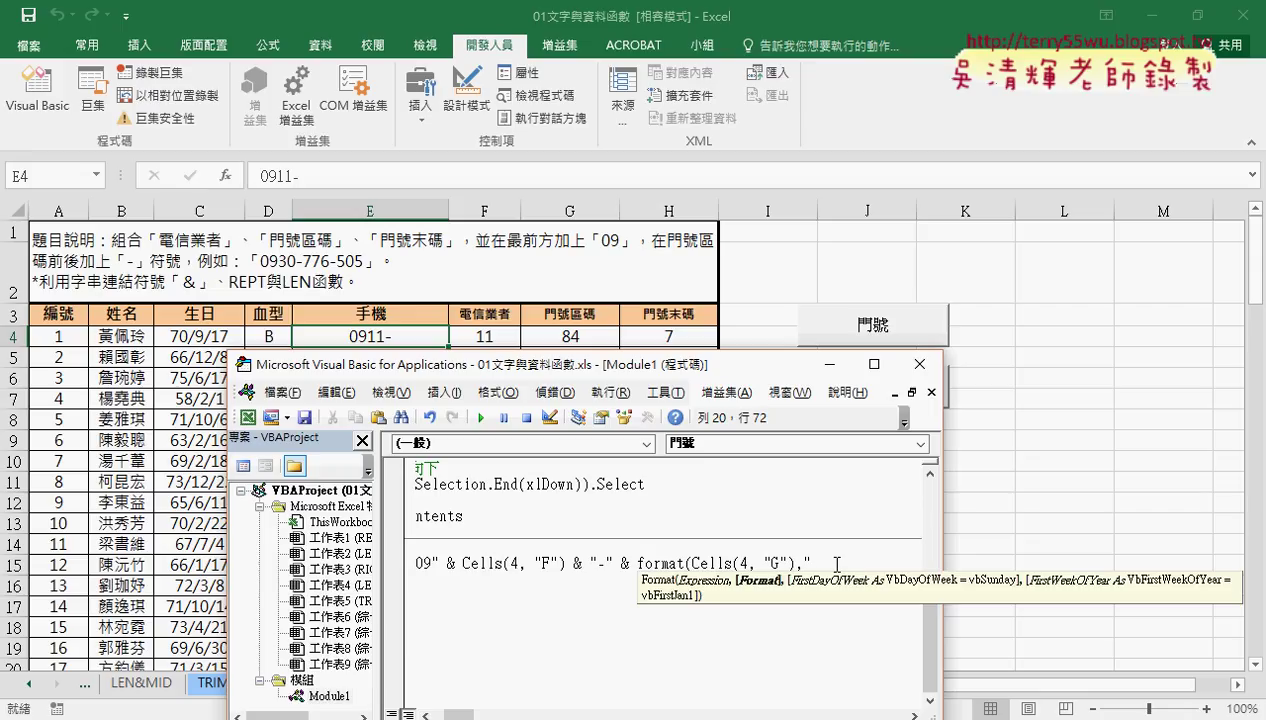
type("000")
type("\"")
type(")")
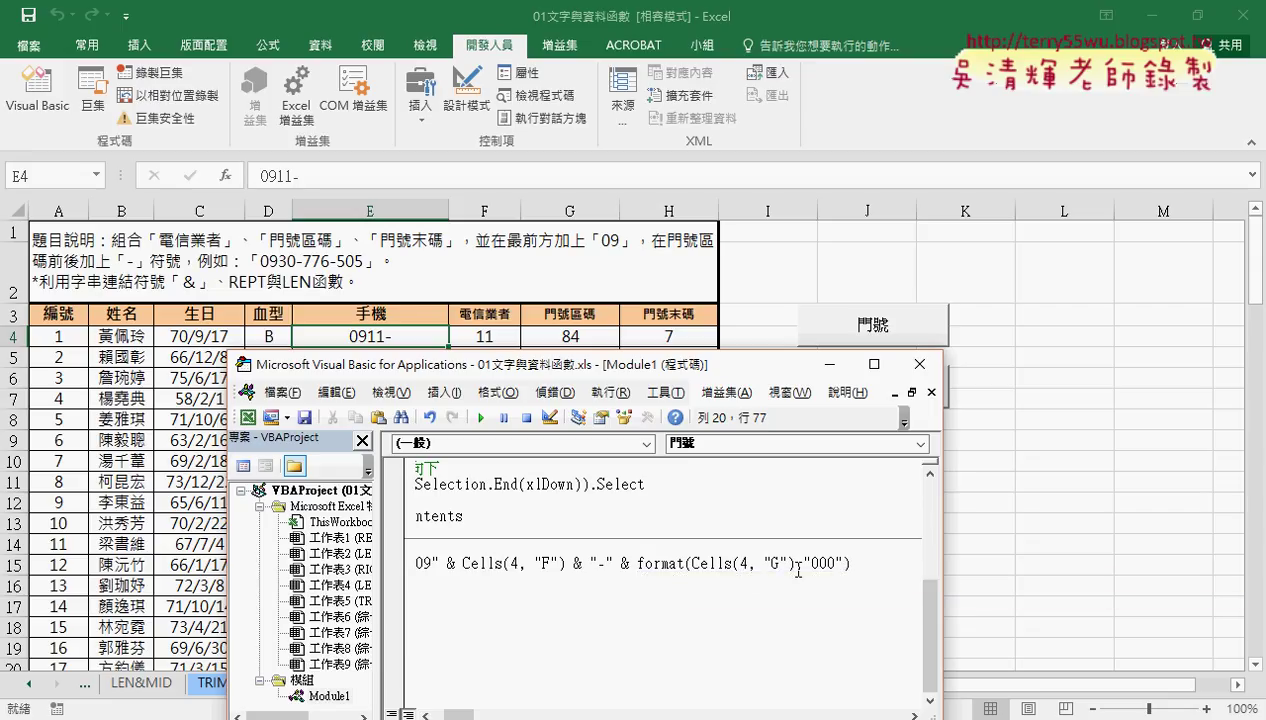
Check the Format arguments and run the 門號 macro so E4 shows 0911-084
double_click(727, 566)
left_click_drag(727, 566, 792, 565)
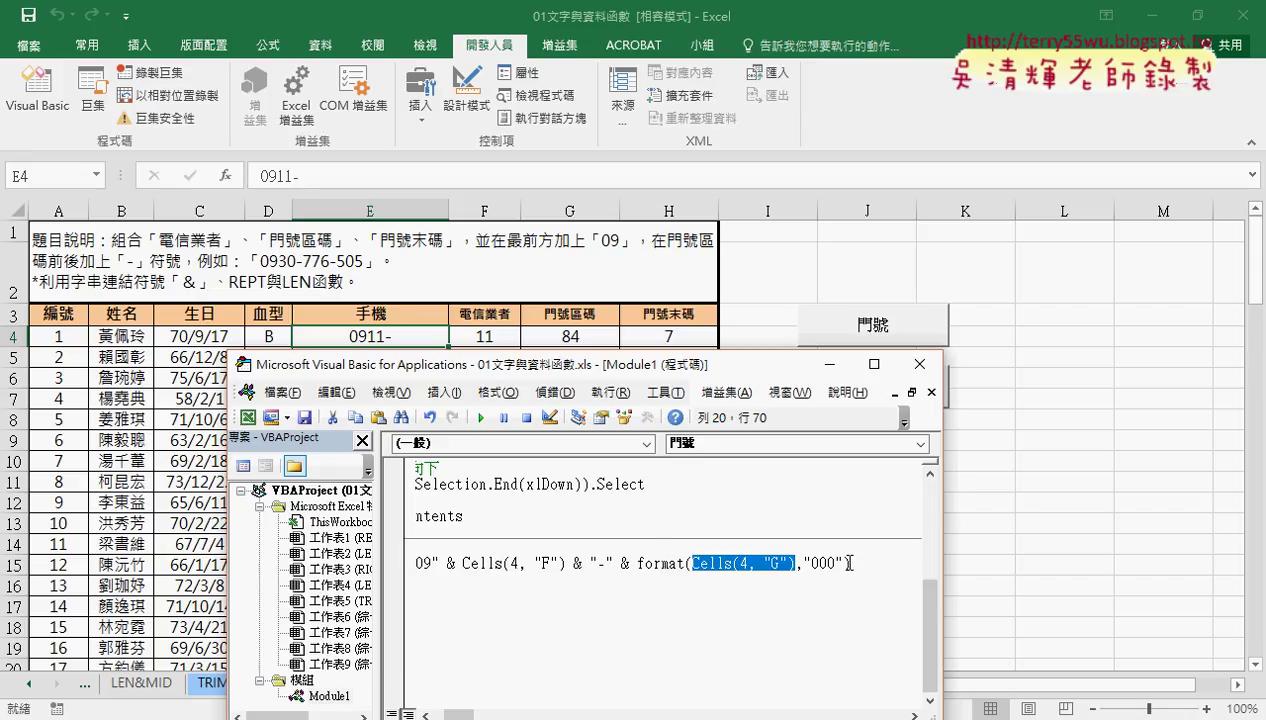
left_click_drag(843, 566, 805, 563)
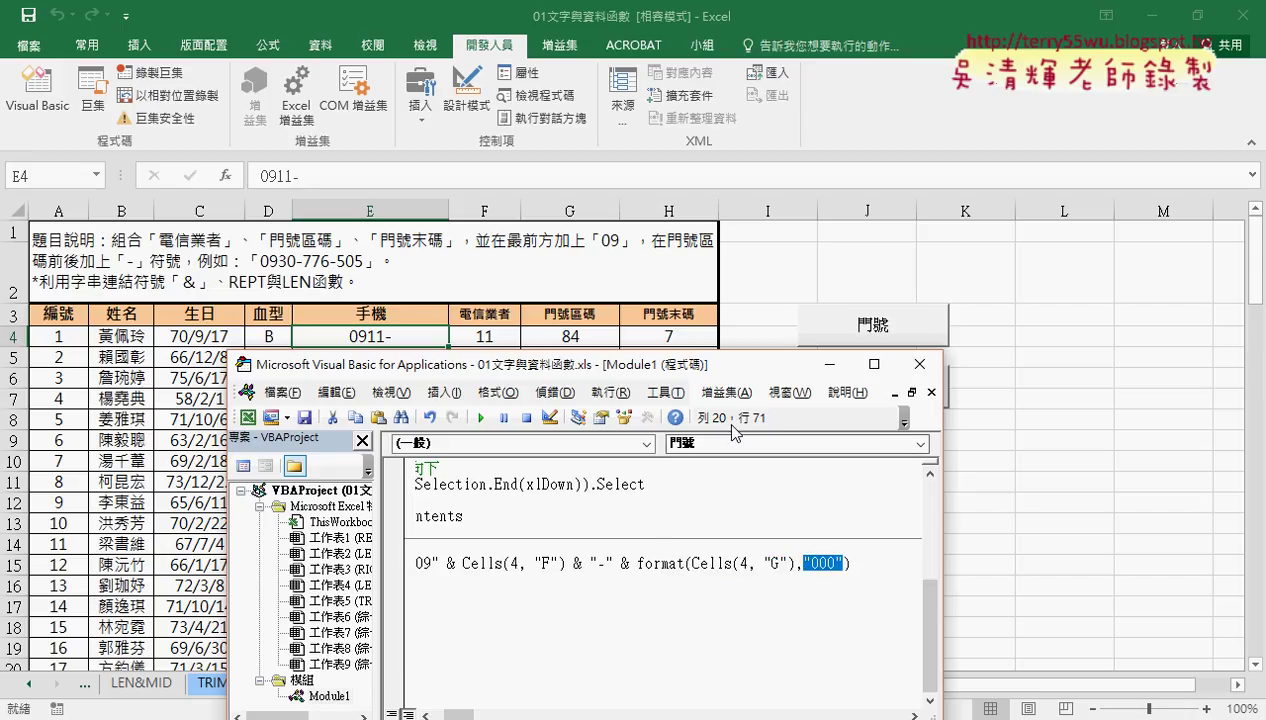
left_click(519, 566)
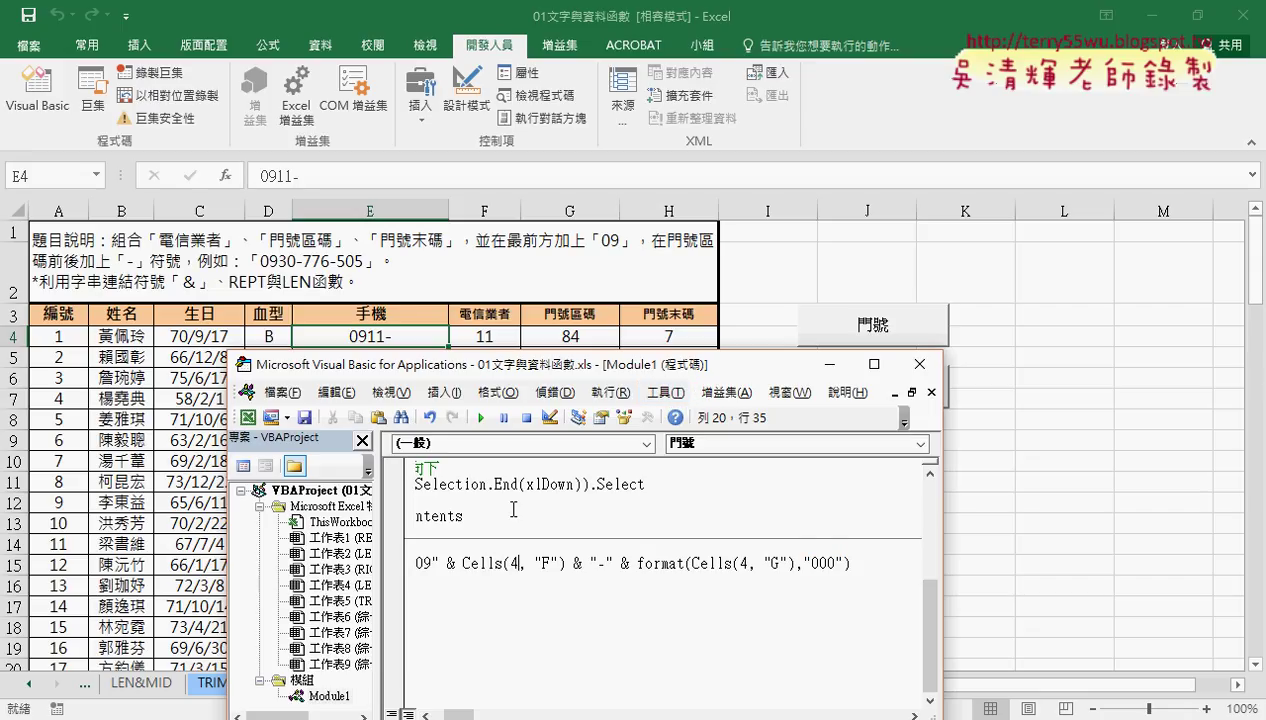
left_click(481, 417)
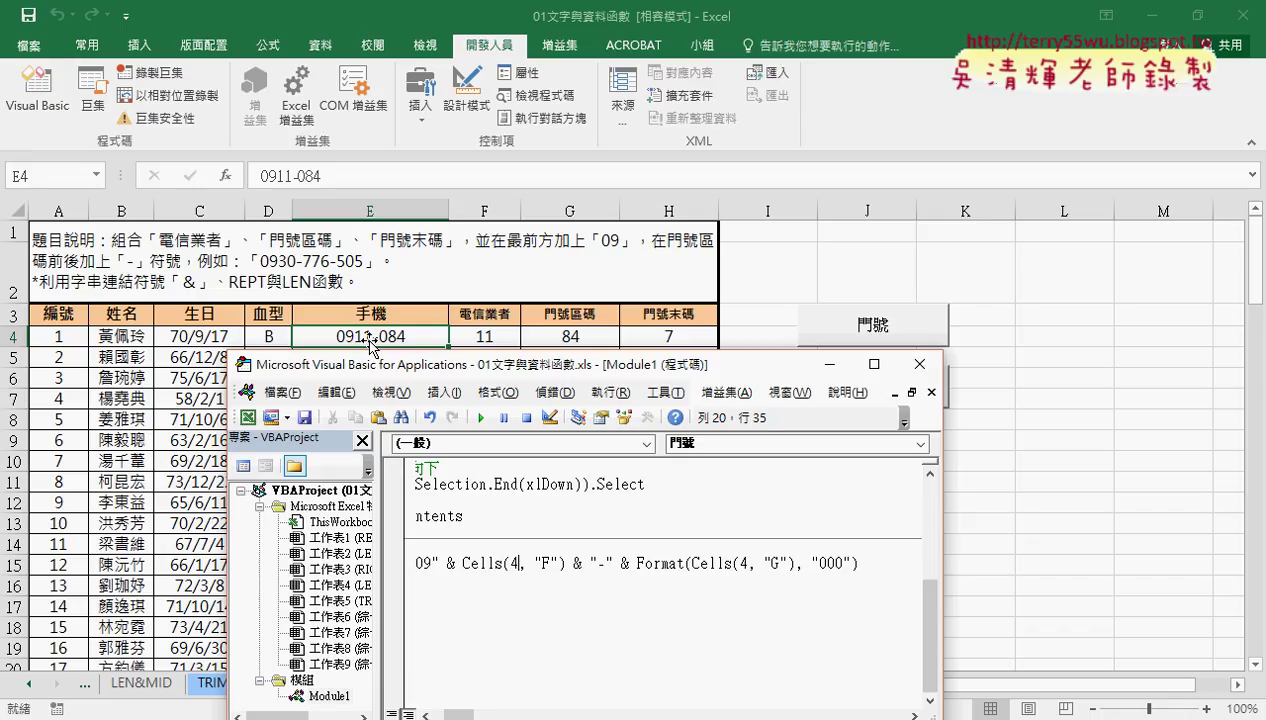
left_click_drag(398, 370, 240, 366)
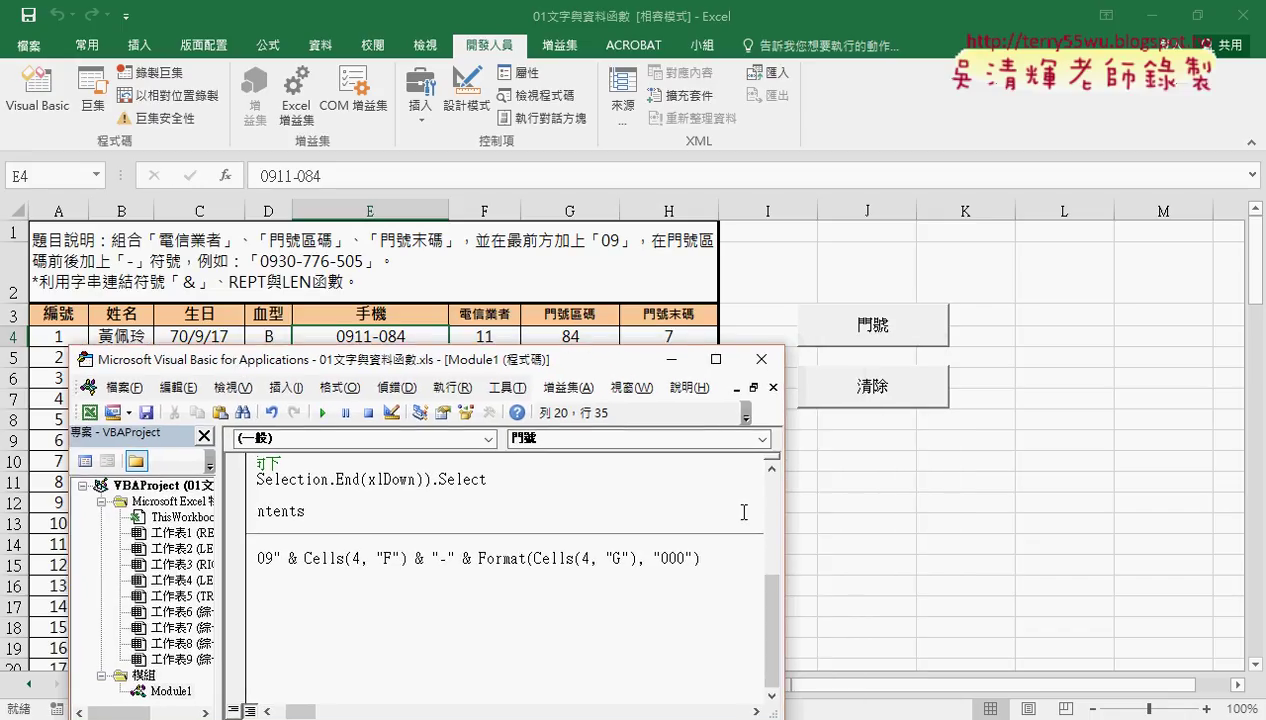
Widen and reposition the code window so the whole Cells(4, "E") line is visible
left_click_drag(783, 526, 1058, 537)
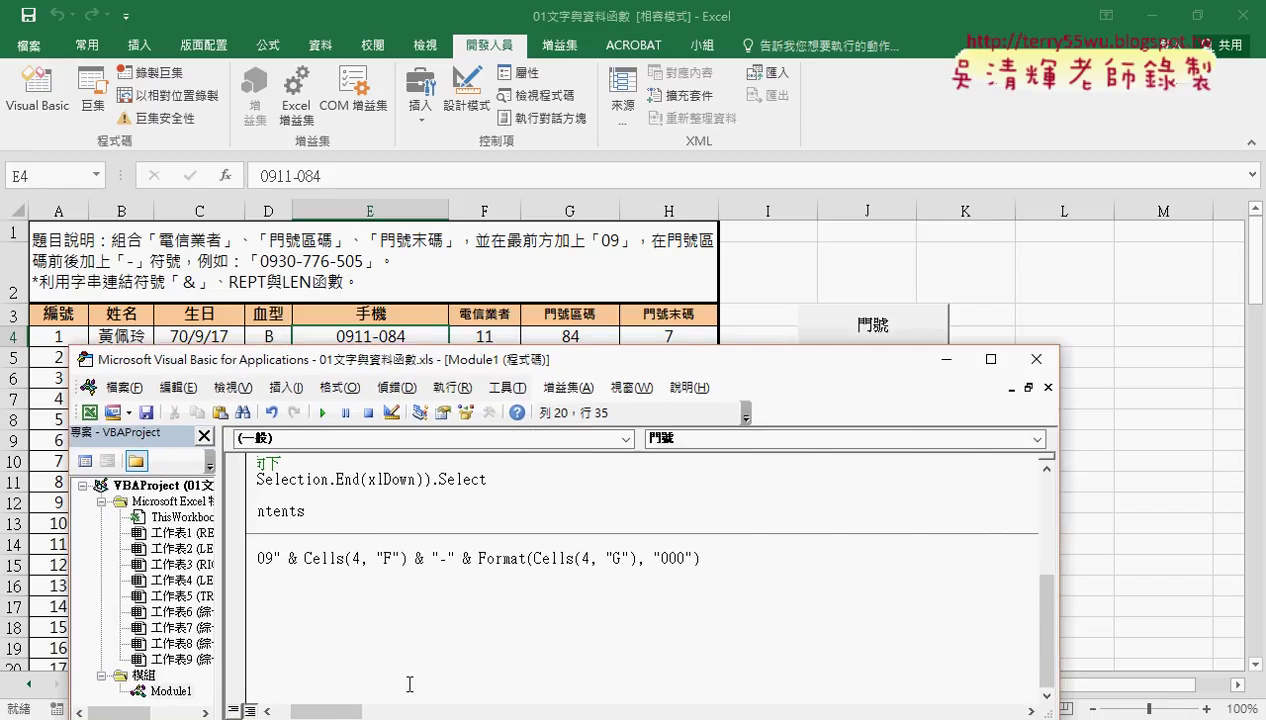
left_click_drag(325, 704, 310, 704)
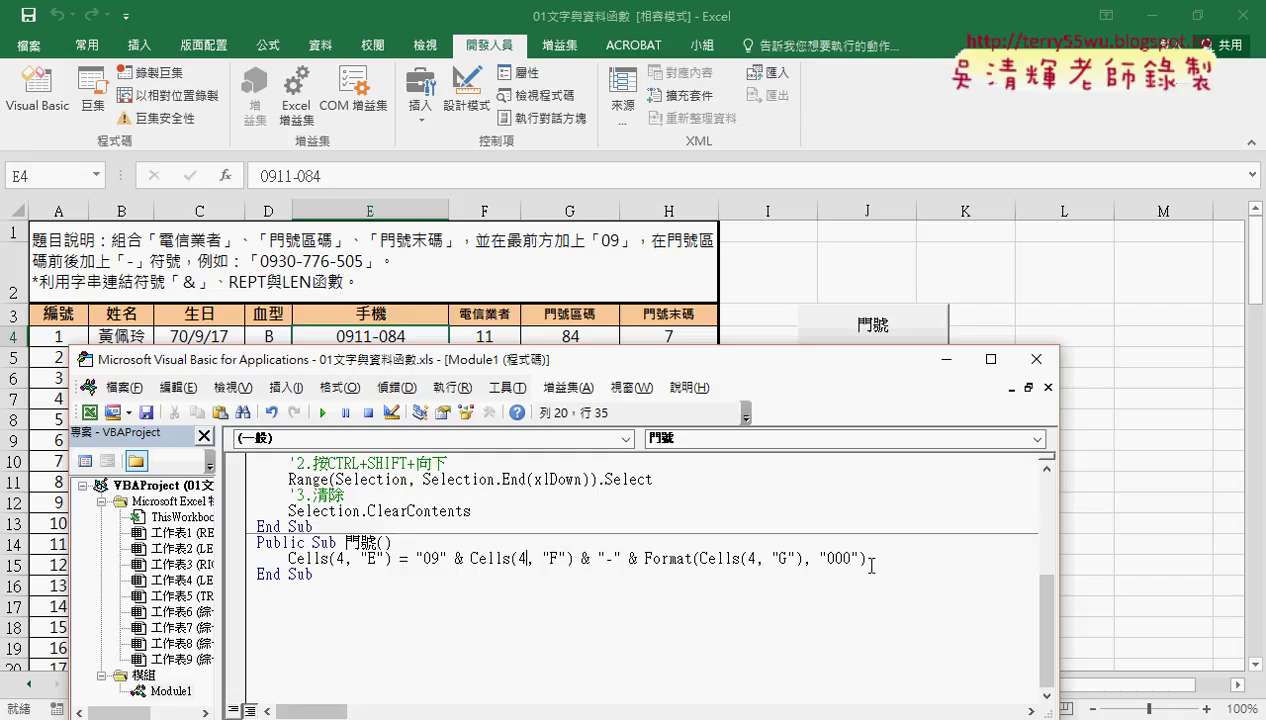
left_click_drag(866, 558, 575, 553)
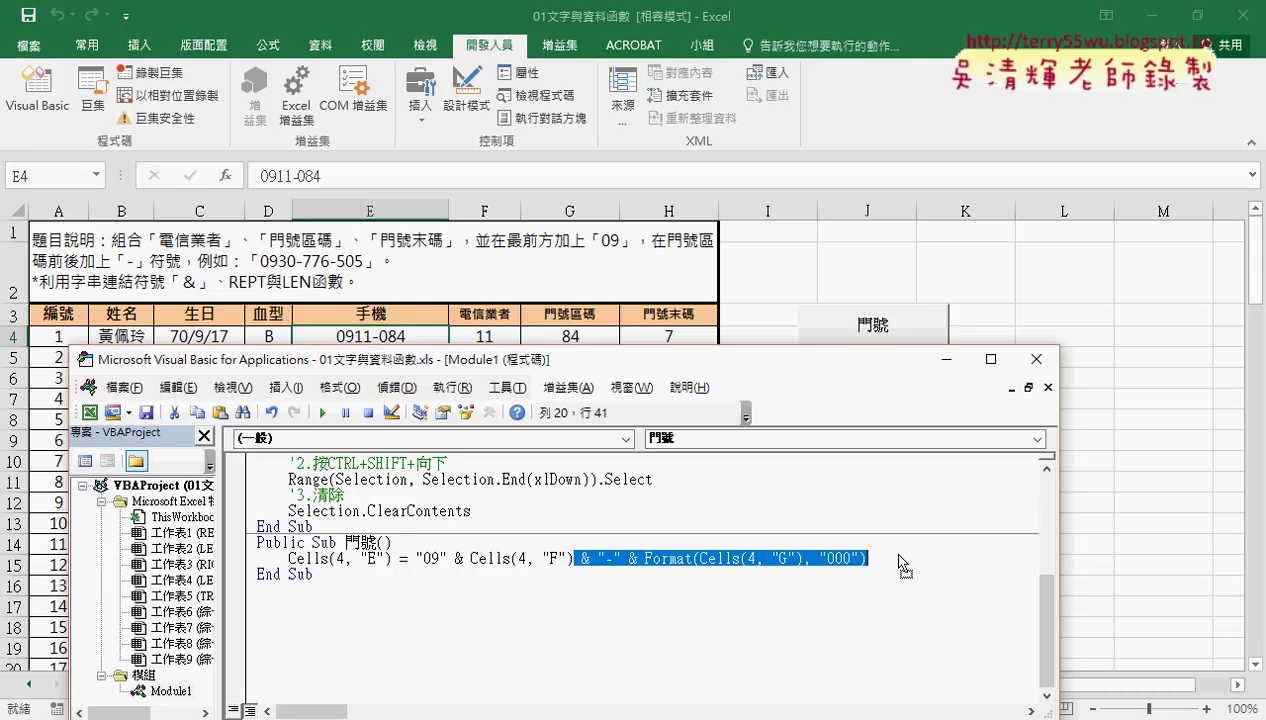
Append a copy of & "-" & Format(Cells(4, "G"), "000") and change its column to H
left_click_drag(899, 557, 900, 555)
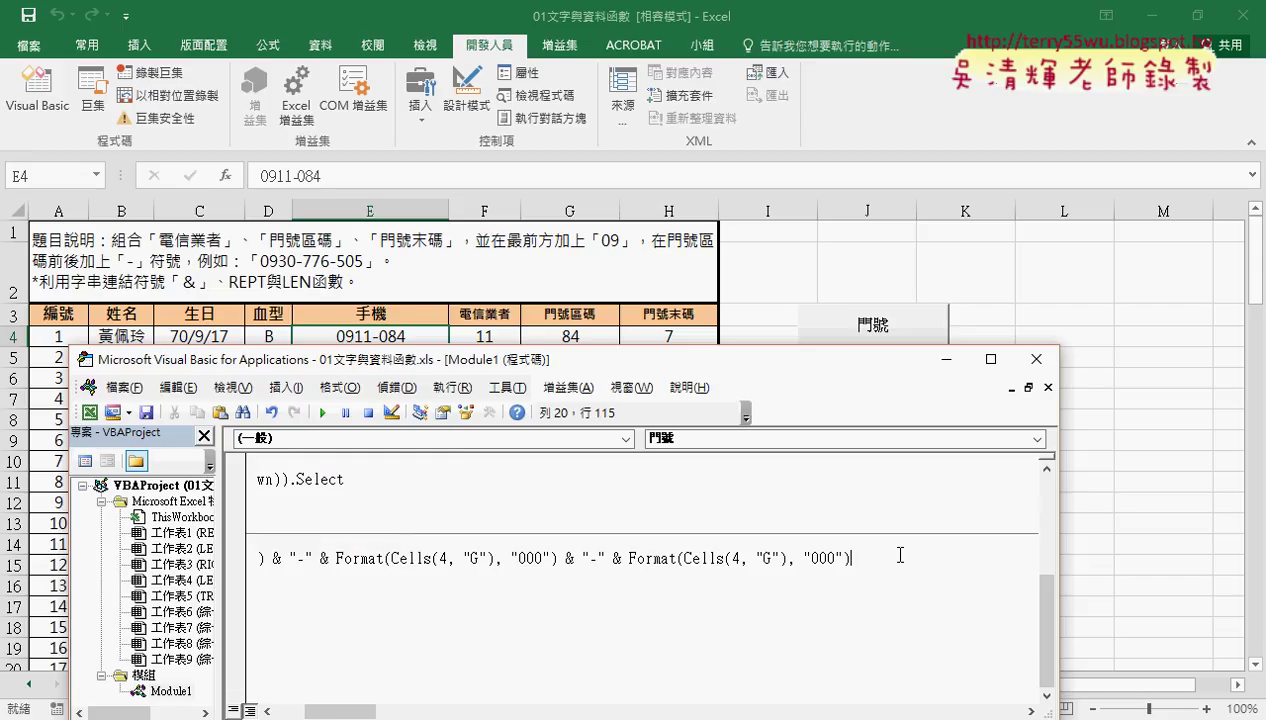
double_click(765, 558)
type("H")
left_click_drag(685, 558, 786, 558)
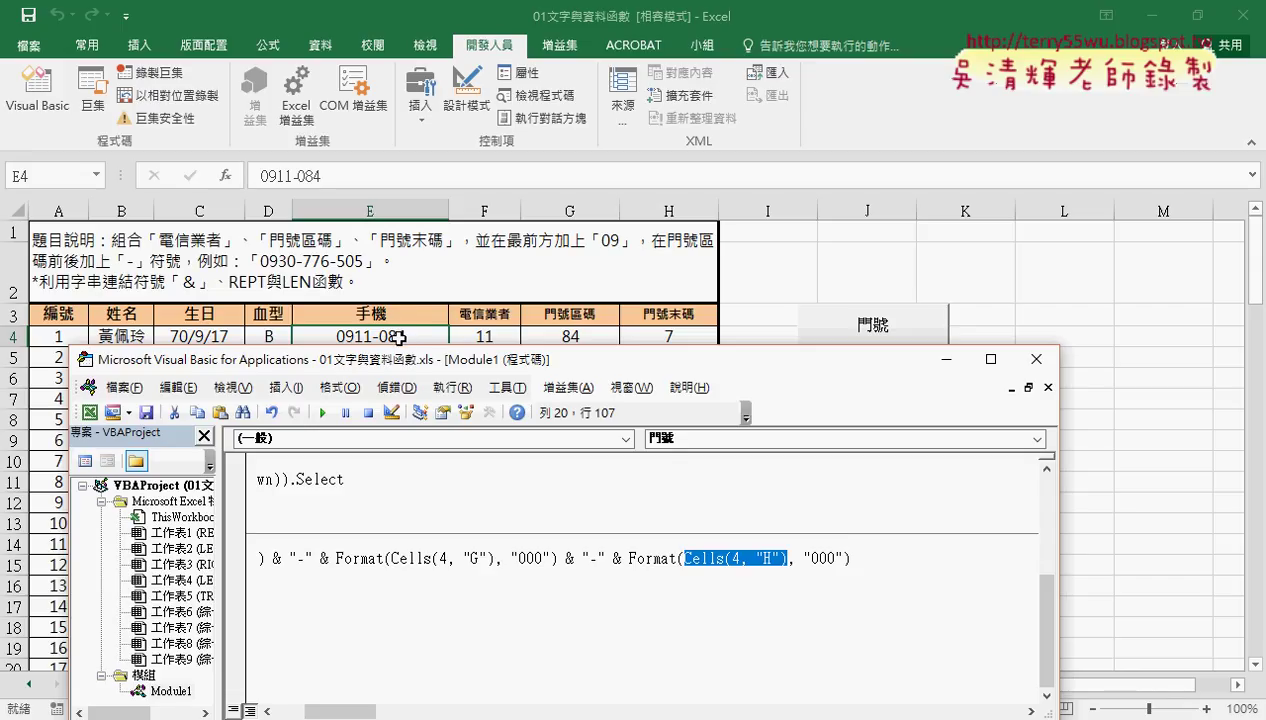
left_click(325, 413)
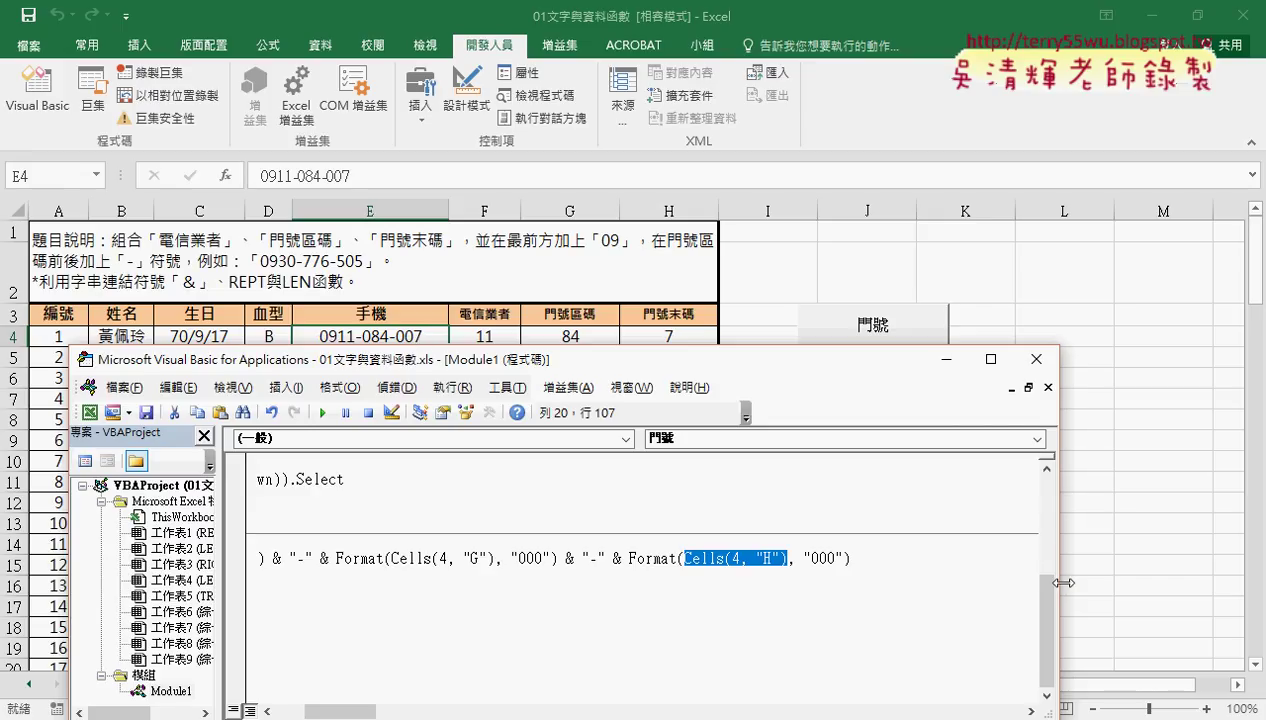
left_click_drag(1063, 582, 1207, 582)
left_click_drag(364, 712, 328, 714)
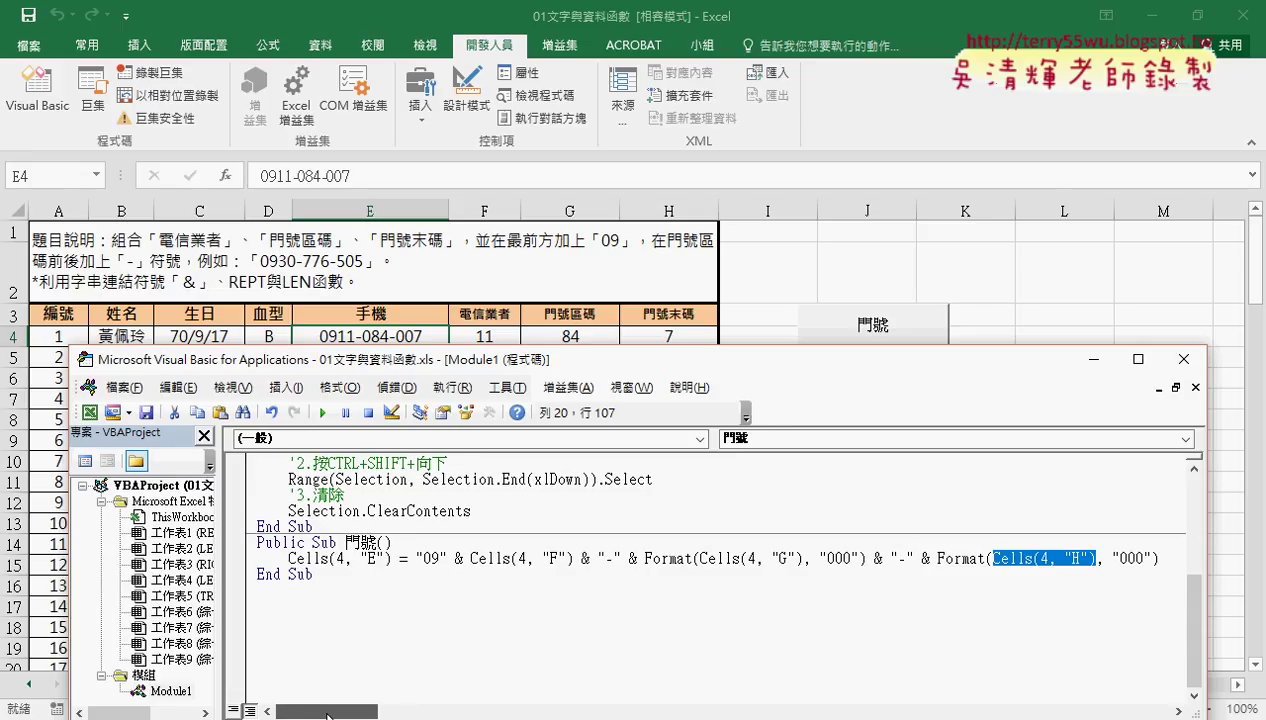
left_click(416, 558)
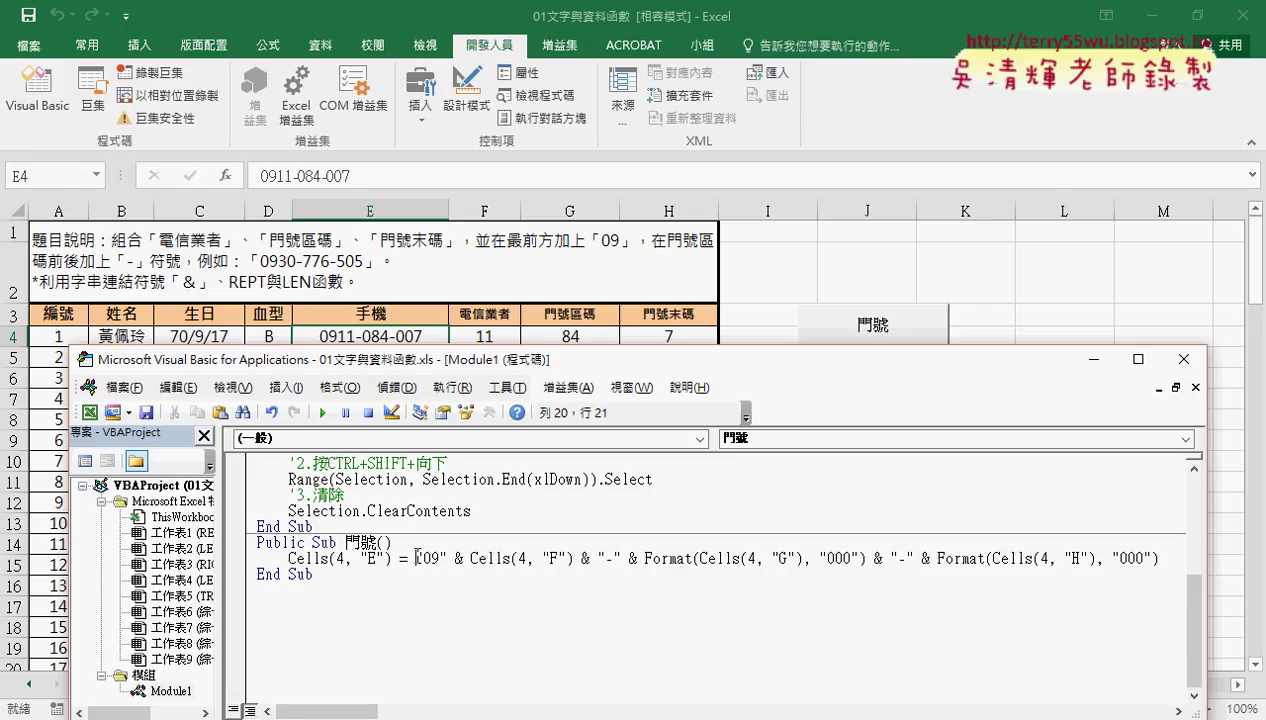
left_click_drag(416, 558, 1159, 558)
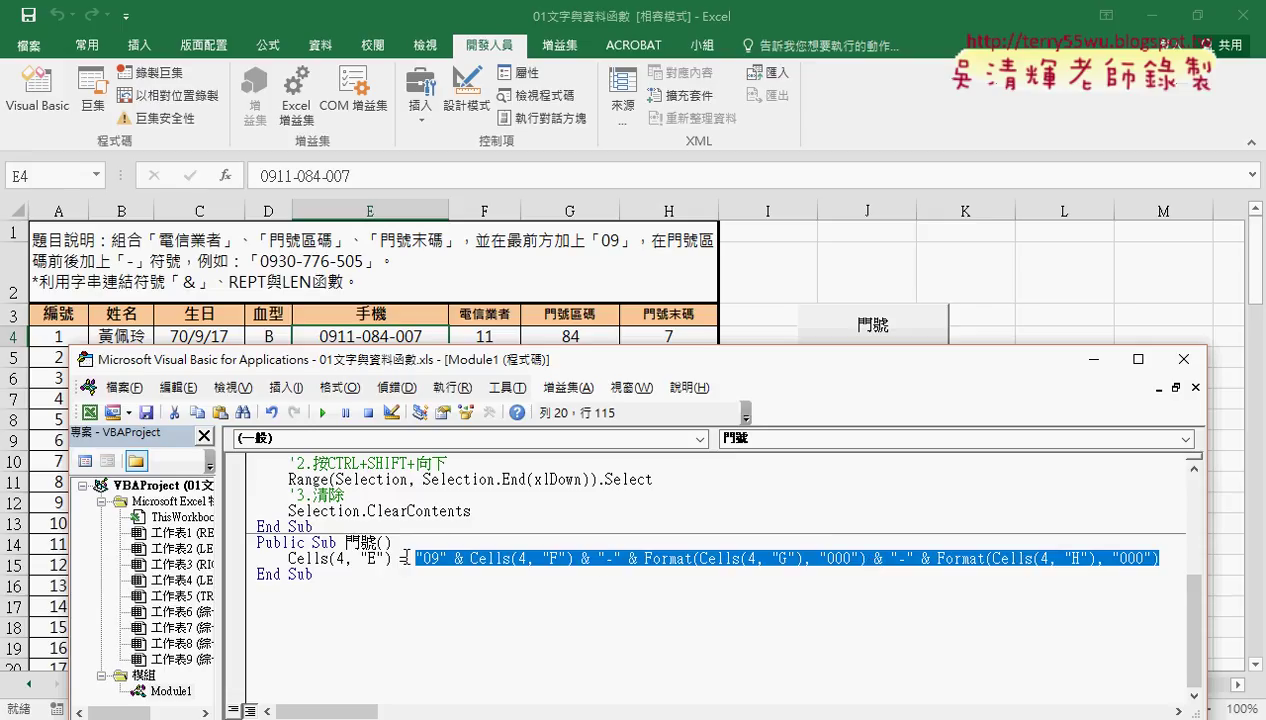
left_click_drag(394, 558, 289, 560)
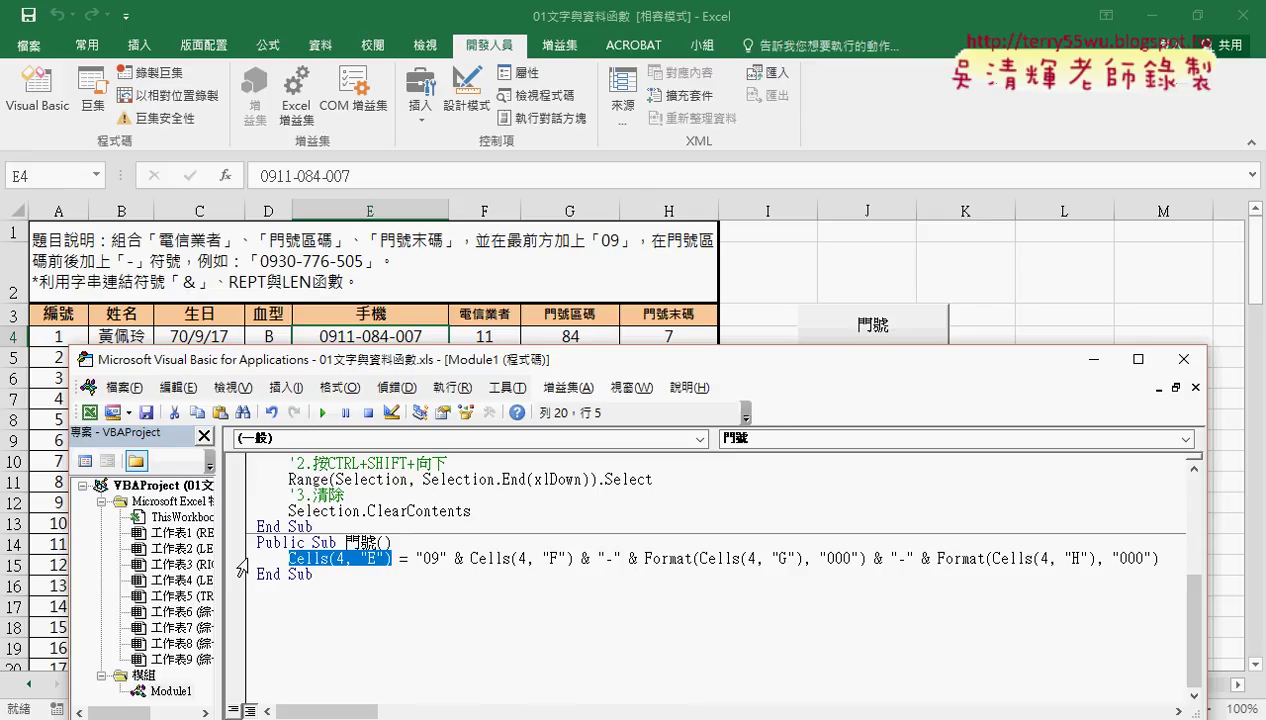
left_click(241, 566)
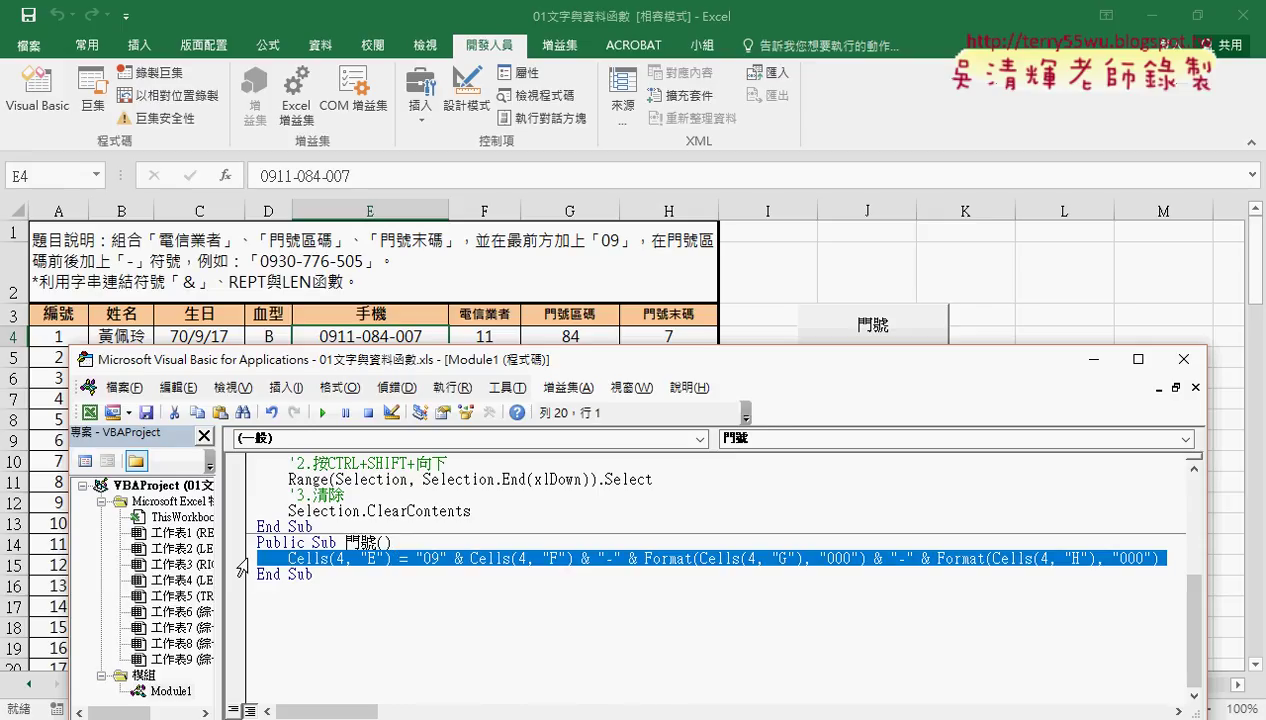
left_click(341, 558)
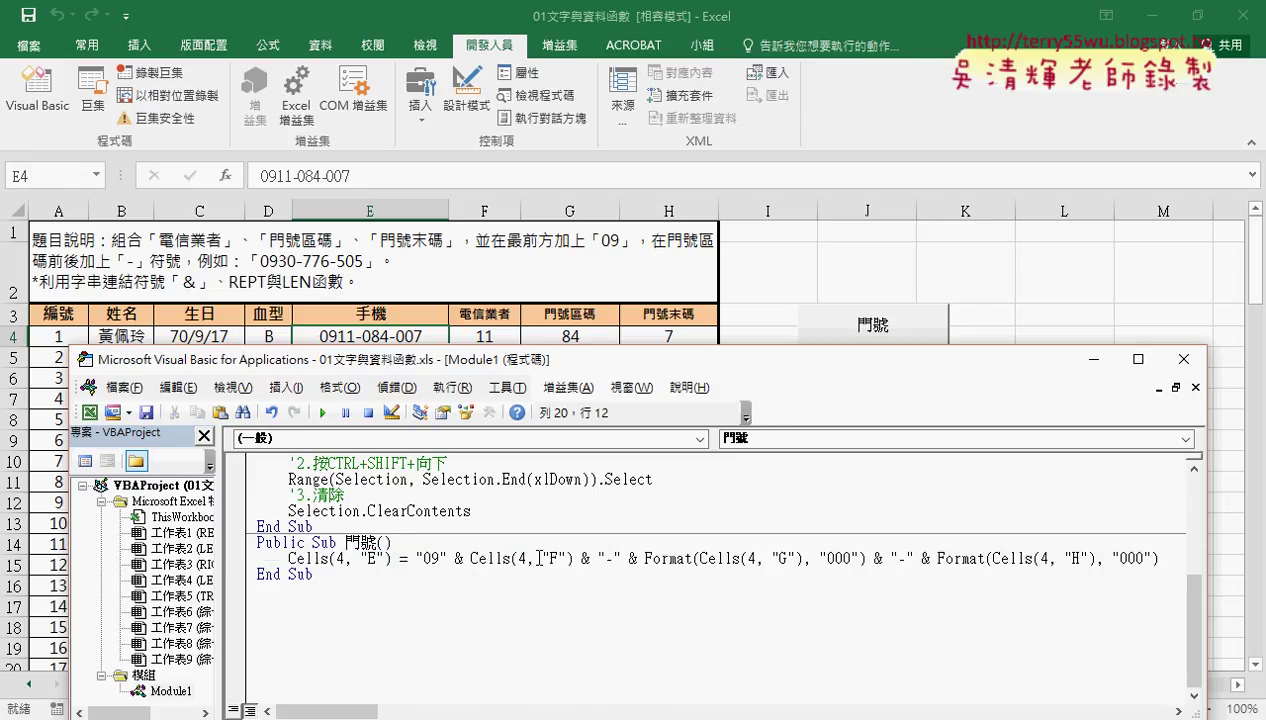
double_click(521, 558)
double_click(340, 558)
left_click_drag(393, 558, 288, 560)
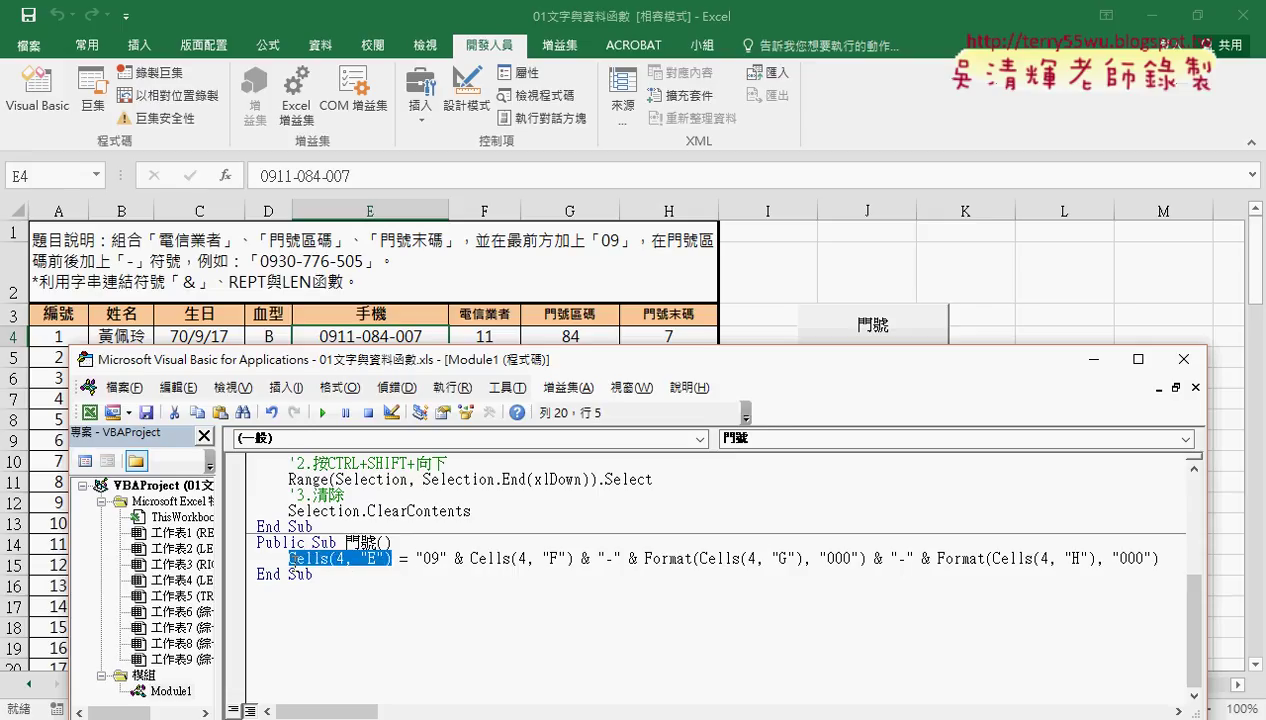
left_click_drag(416, 558, 1162, 558)
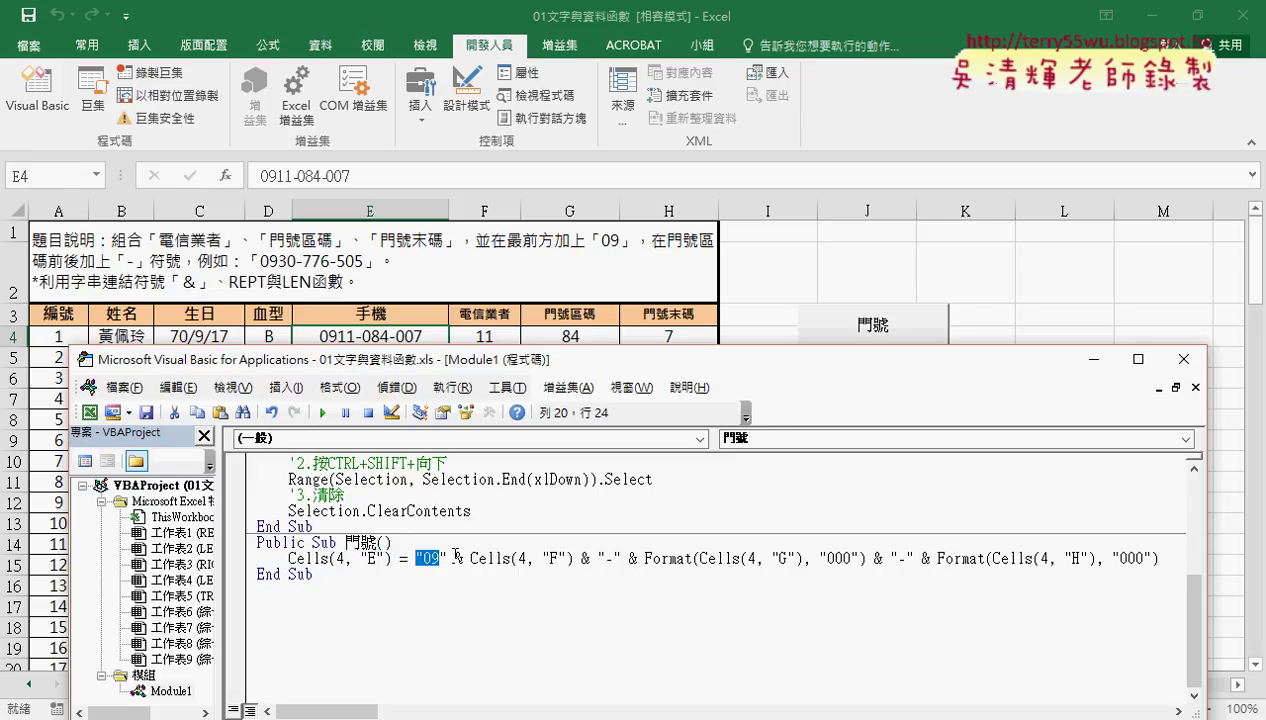